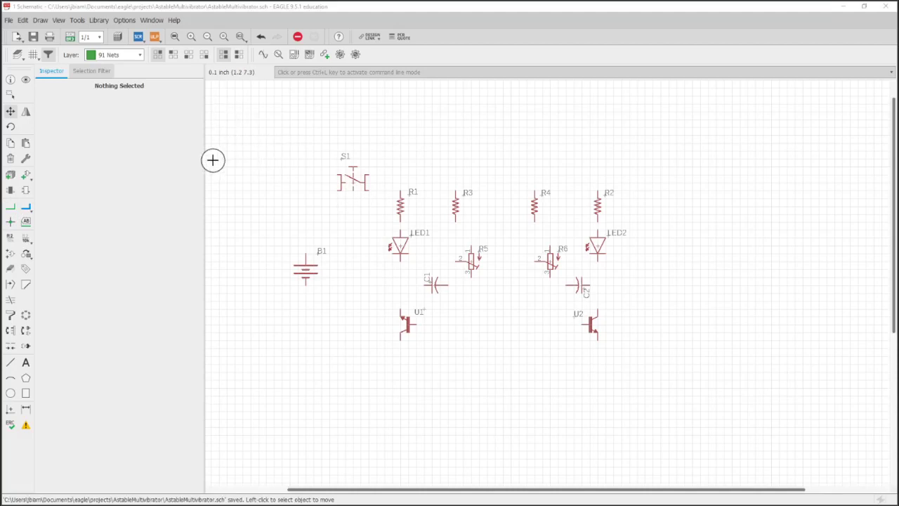
- Connect battery B1's top to switch S1's pin with a right-angle net wire
{"action": "left_click", "coordinate": [11, 208]}
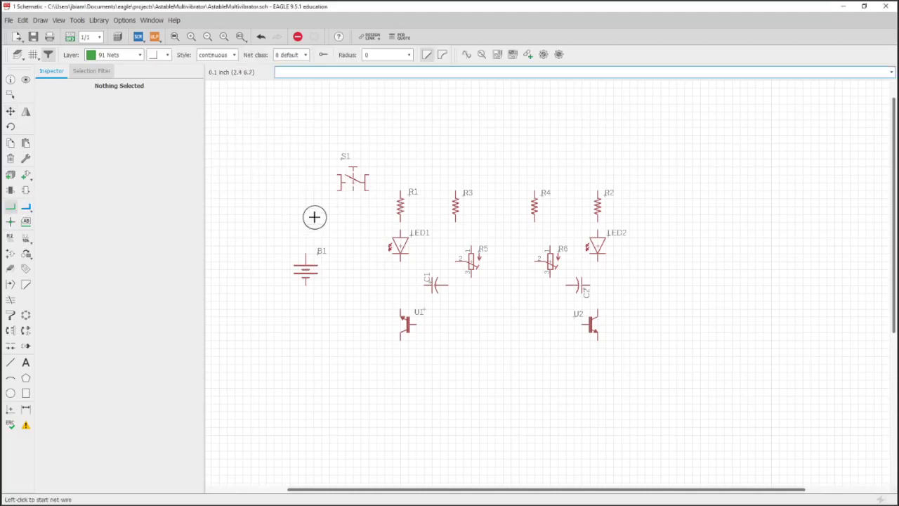
{"action": "left_click", "coordinate": [306, 252]}
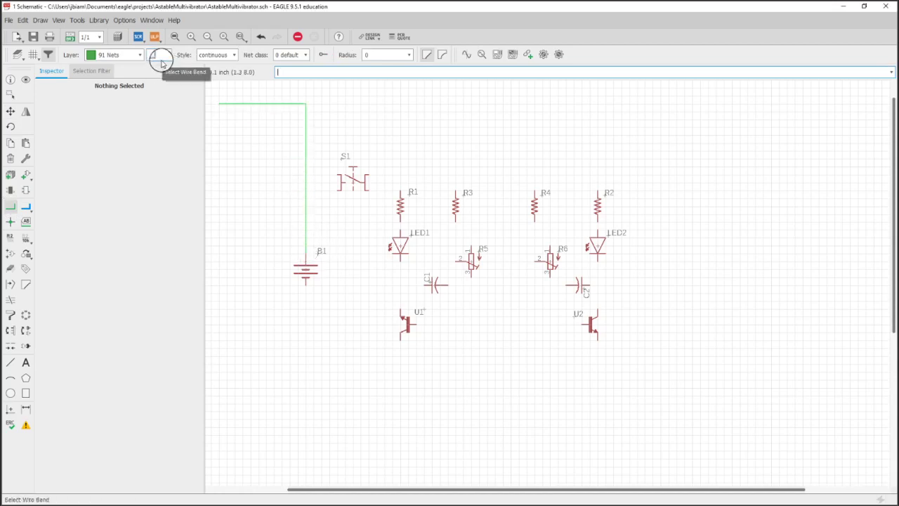
{"action": "left_click", "coordinate": [162, 55]}
{"action": "left_click", "coordinate": [169, 77]}
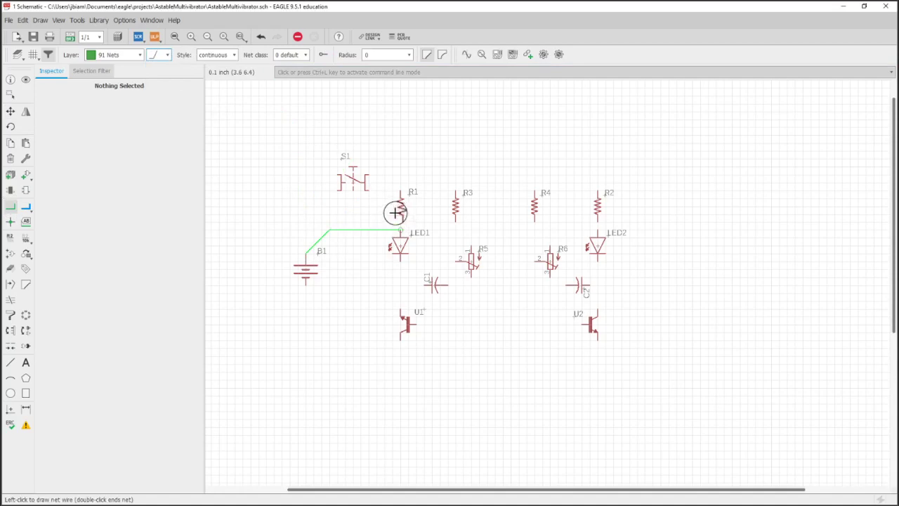
{"action": "left_click", "coordinate": [163, 56]}
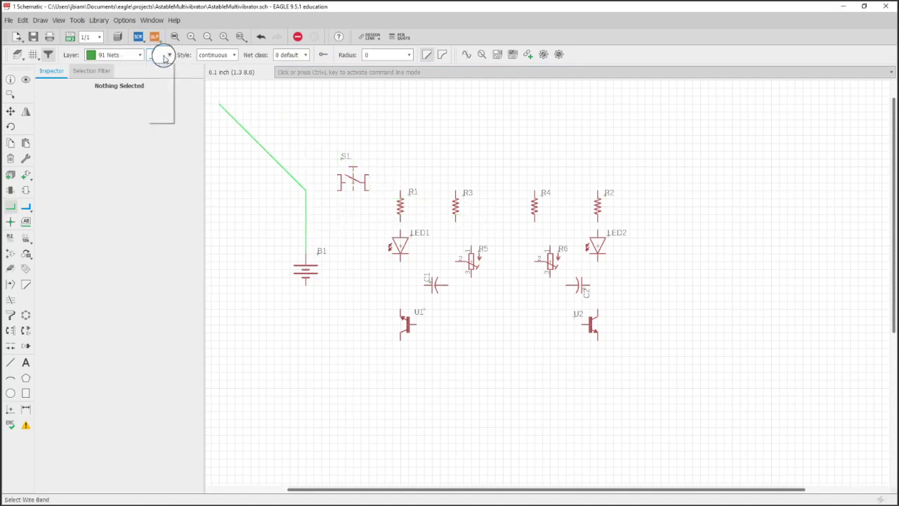
{"action": "left_click", "coordinate": [162, 65]}
{"action": "scroll", "coordinate": [309, 146], "scroll_direction": "up", "scroll_amount": 2}
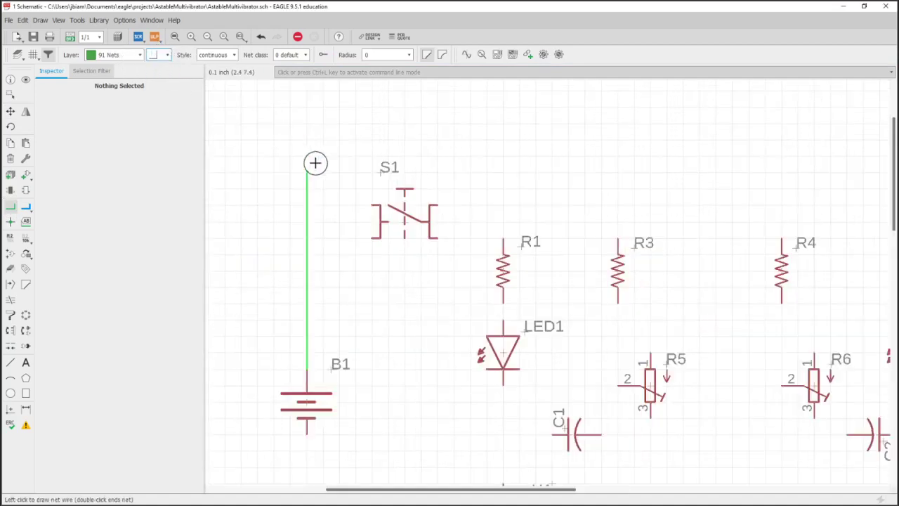
{"action": "left_click", "coordinate": [369, 239]}
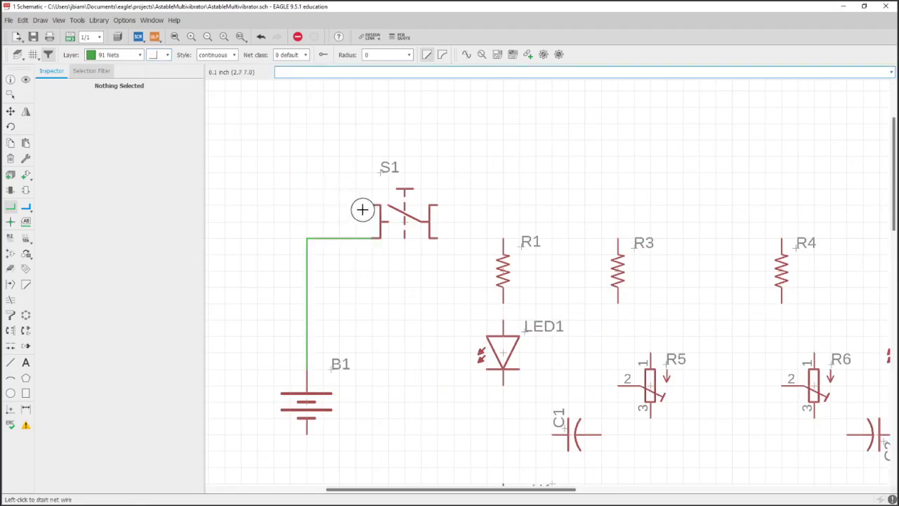
{"action": "left_click", "coordinate": [369, 206]}
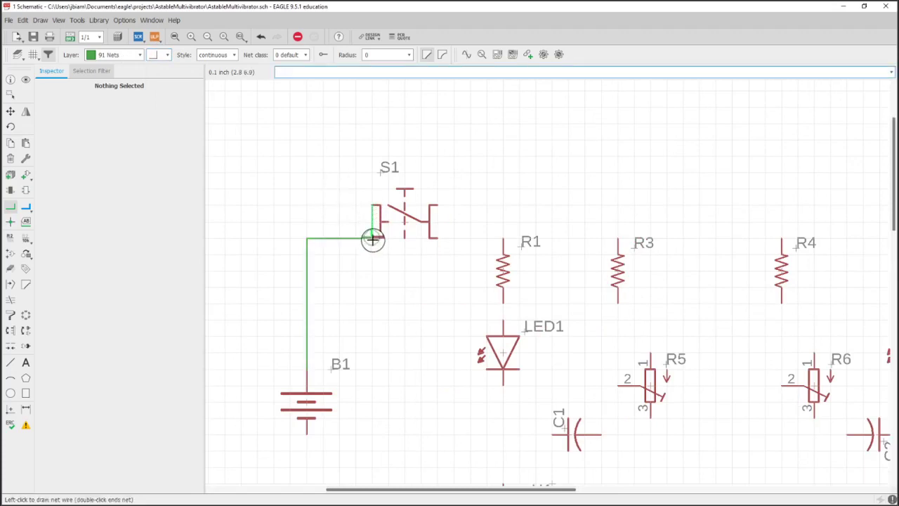
{"action": "left_click", "coordinate": [372, 239]}
{"action": "middle_click_drag", "start_coordinate": [457, 249], "coordinate": [425, 219]}
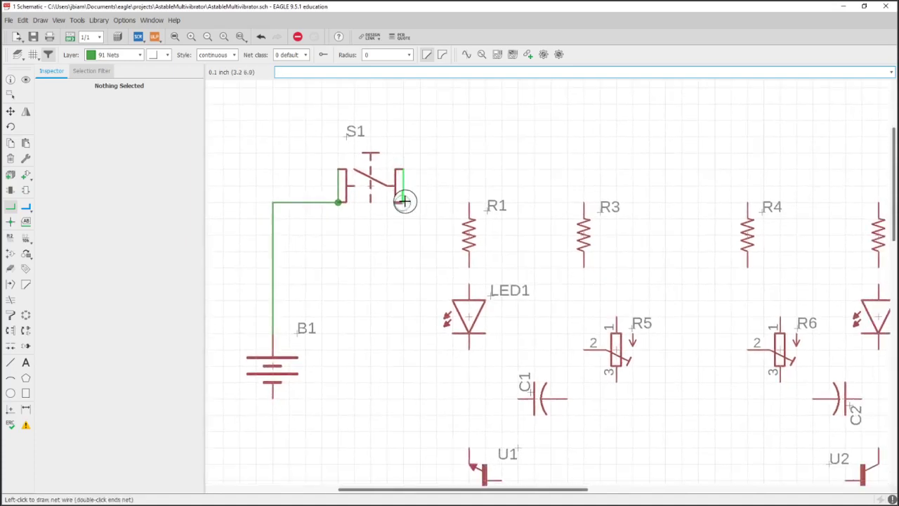
{"action": "key", "text": "Escape"}
- Run a rail from S1's right pin across the top pins of R1, R3, R4 and R2
{"action": "middle_click_drag", "start_coordinate": [431, 221], "coordinate": [392, 198]}
{"action": "left_click", "coordinate": [360, 176]}
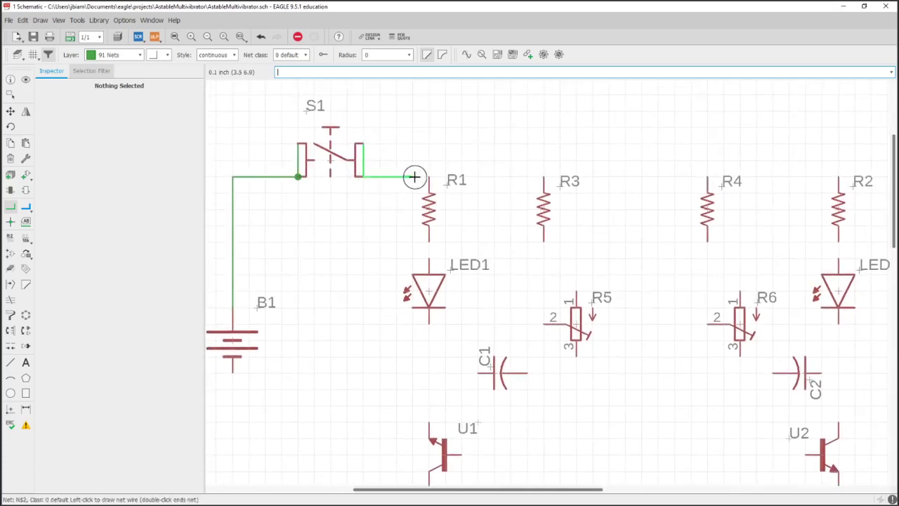
{"action": "left_click", "coordinate": [428, 176]}
{"action": "left_click", "coordinate": [429, 177]}
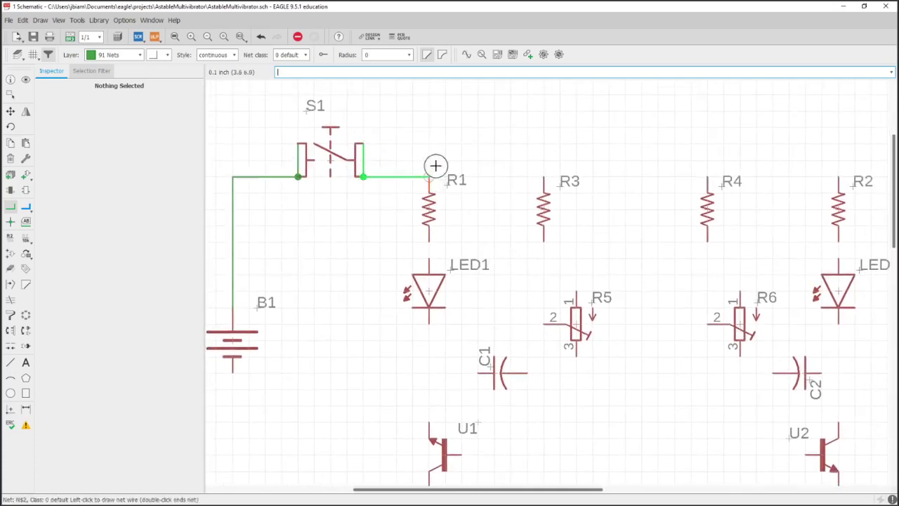
{"action": "left_click", "coordinate": [541, 176]}
{"action": "left_click", "coordinate": [542, 176]}
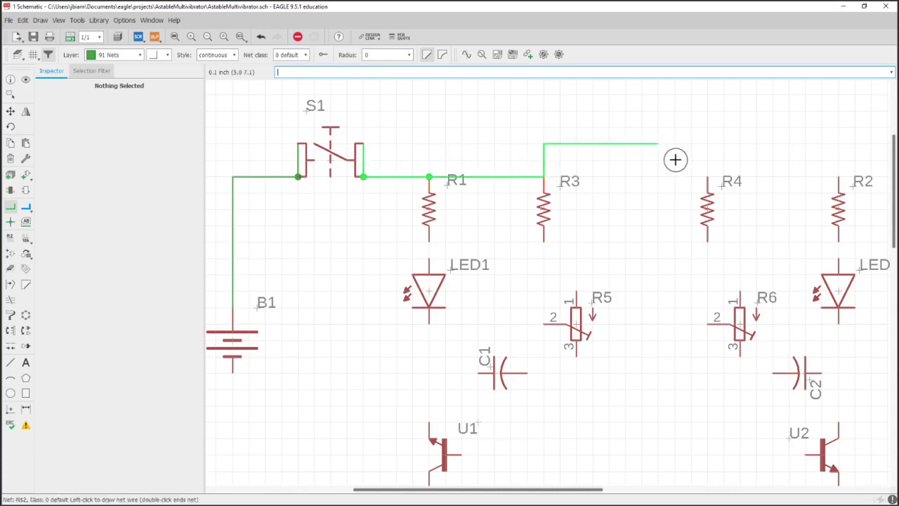
{"action": "left_click", "coordinate": [705, 176]}
{"action": "left_click", "coordinate": [708, 176]}
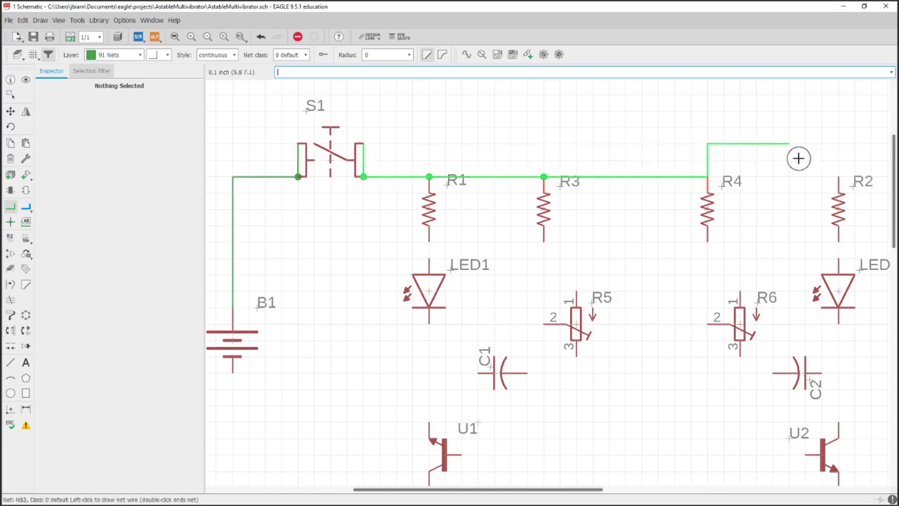
{"action": "left_click", "coordinate": [838, 176]}
{"action": "scroll", "coordinate": [759, 214], "scroll_direction": "down", "scroll_amount": 2}
{"action": "middle_click_drag", "start_coordinate": [748, 212], "coordinate": [635, 175]}
- Set the selection filter so group selections pick up Part objects only
{"action": "left_click", "coordinate": [11, 101]}
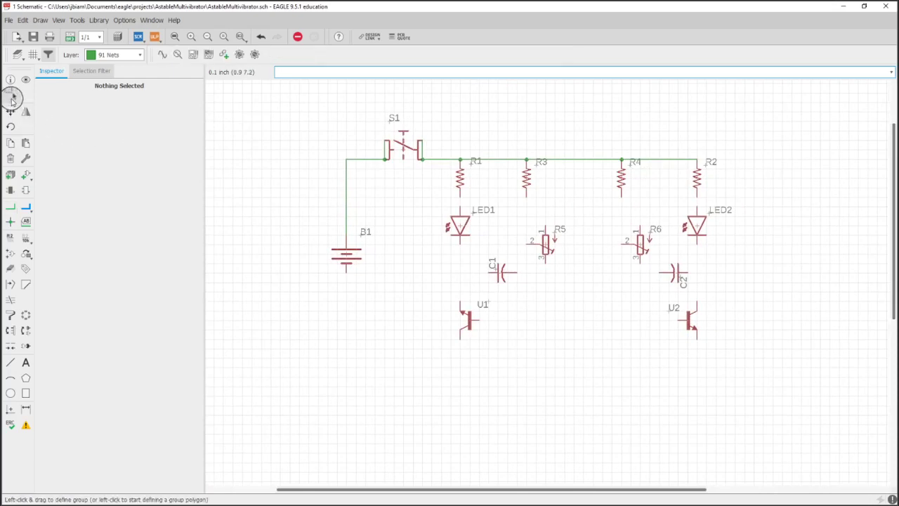
{"action": "left_click_drag", "start_coordinate": [344, 111], "coordinate": [765, 317]}
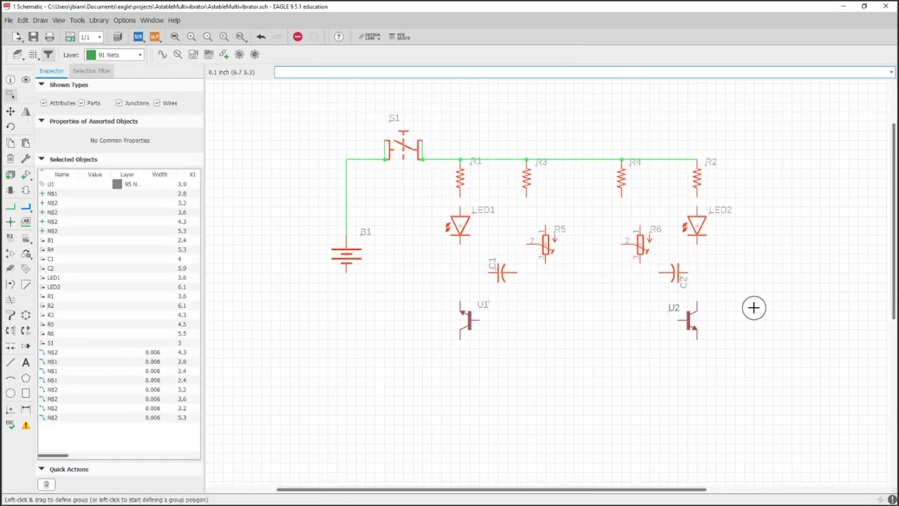
{"action": "left_click", "coordinate": [584, 123]}
{"action": "left_click", "coordinate": [98, 70]}
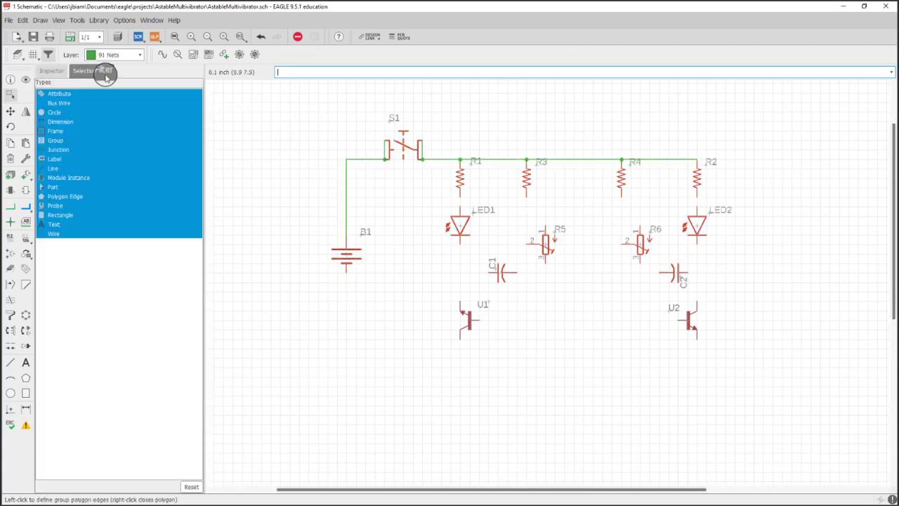
{"action": "left_click", "coordinate": [59, 123]}
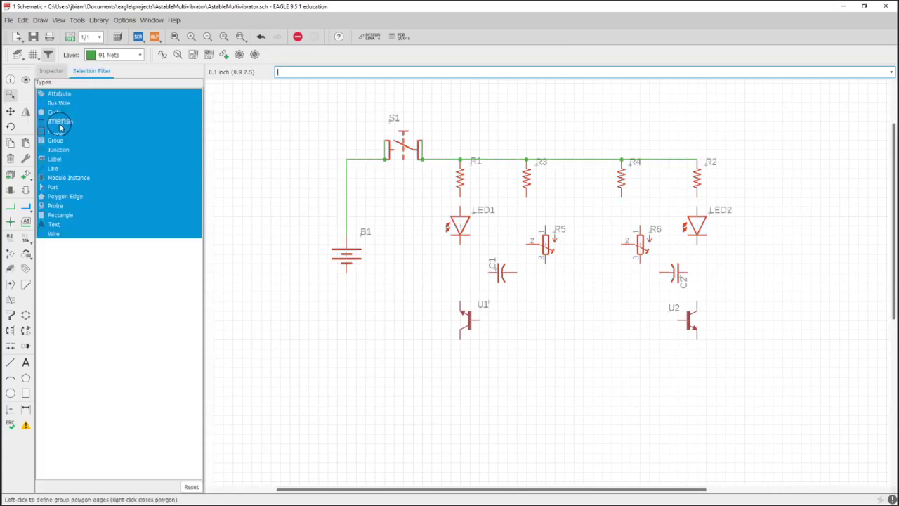
{"action": "left_click", "coordinate": [54, 187]}
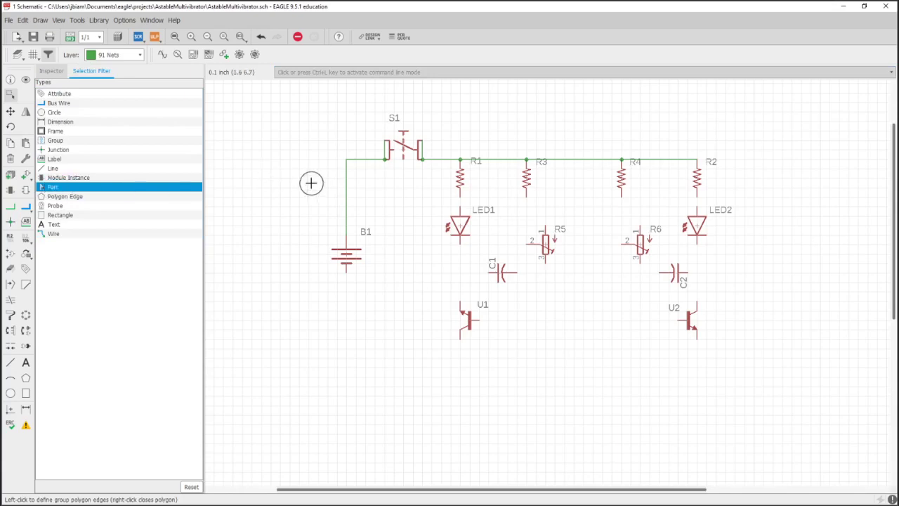
- Group the parts from R2 across to S1 and move them, dropping them back in place
{"action": "left_click_drag", "start_coordinate": [716, 203], "coordinate": [428, 132]}
{"action": "left_click", "coordinate": [13, 111]}
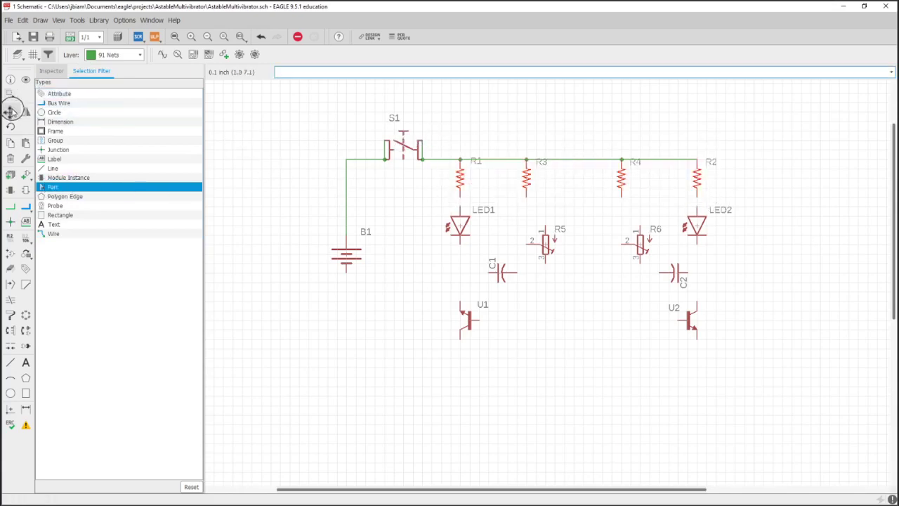
{"action": "right_click", "coordinate": [550, 133], "text": "ctrl"}
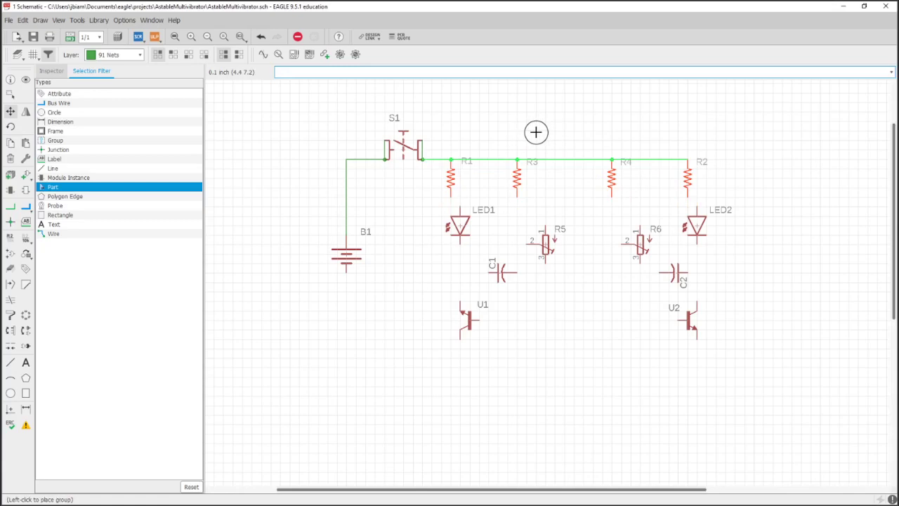
{"action": "left_click", "coordinate": [536, 132]}
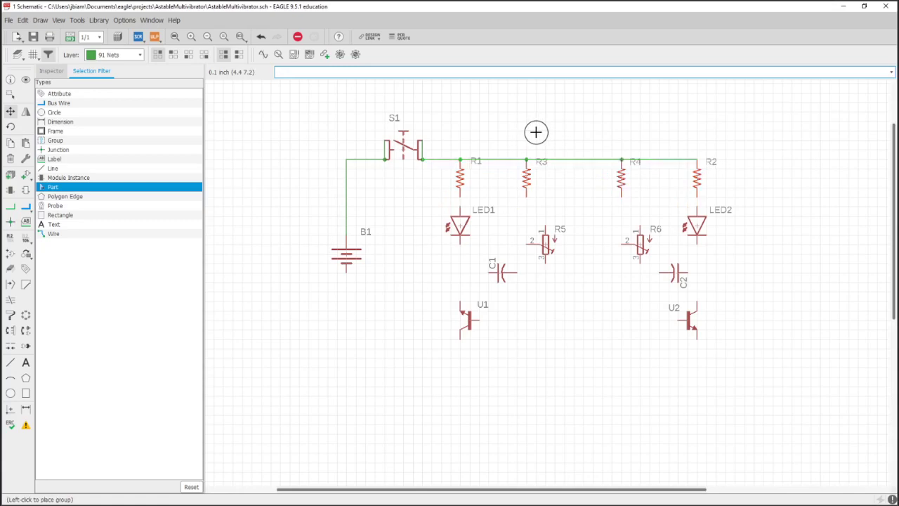
- With the Delete tool active, allow every object type in the selection filter
{"action": "left_click", "coordinate": [10, 206]}
{"action": "middle_click_drag", "start_coordinate": [458, 210], "coordinate": [443, 180]}
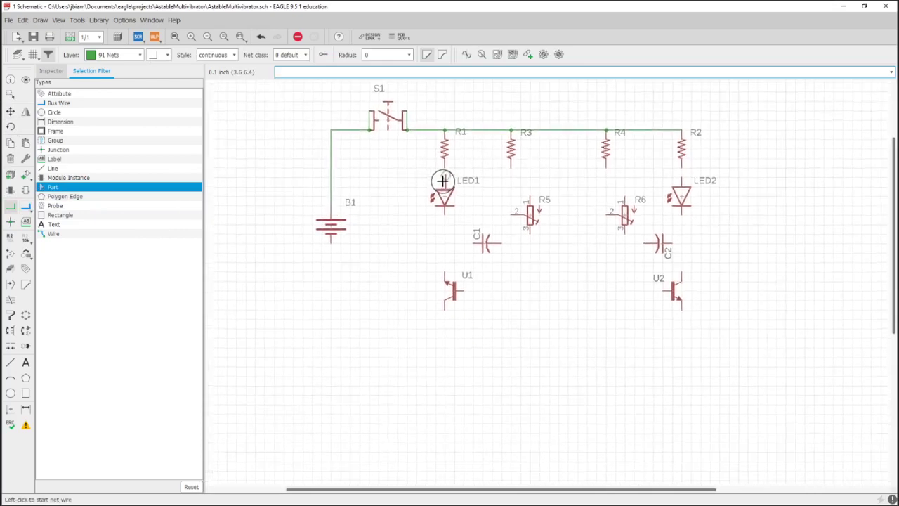
{"action": "left_click", "coordinate": [11, 159]}
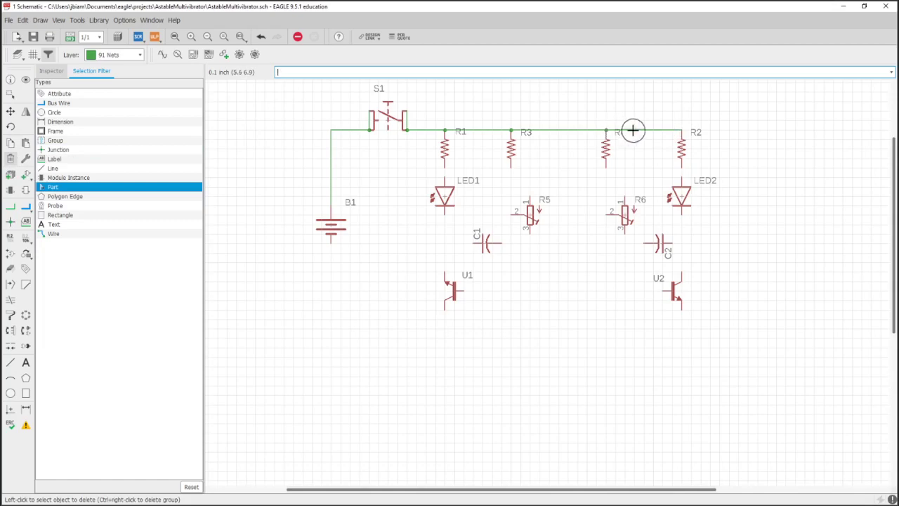
{"action": "left_click", "coordinate": [133, 99]}
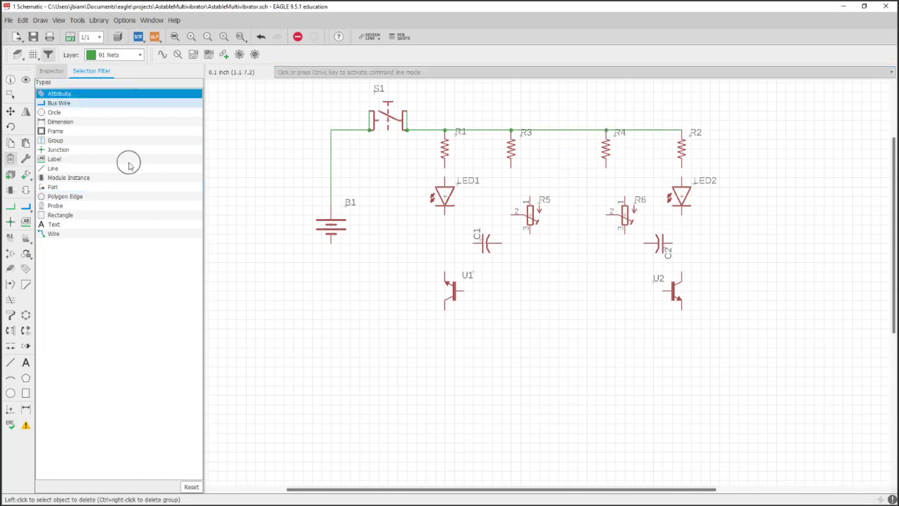
{"action": "left_click", "coordinate": [114, 233], "text": "shift"}
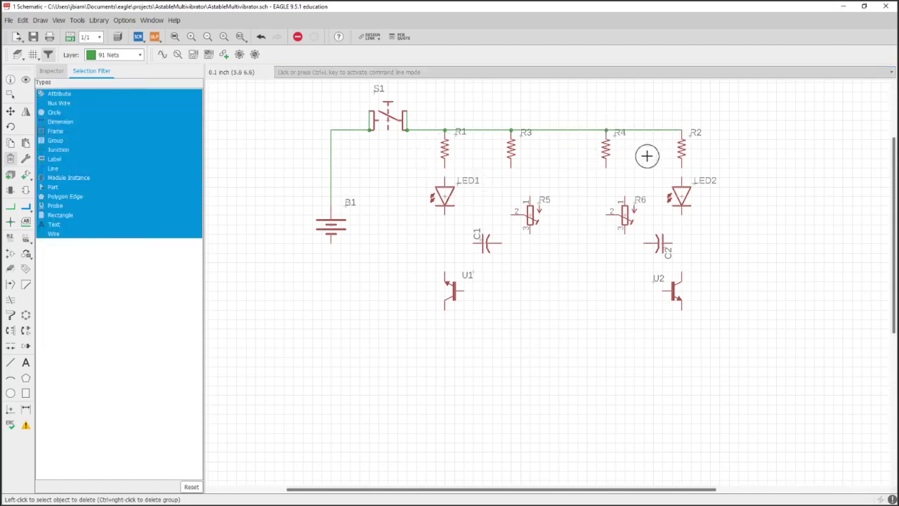
- Delete the four rail wire segments from R2 back to S1
{"action": "left_click", "coordinate": [638, 130]}
{"action": "left_click", "coordinate": [570, 129]}
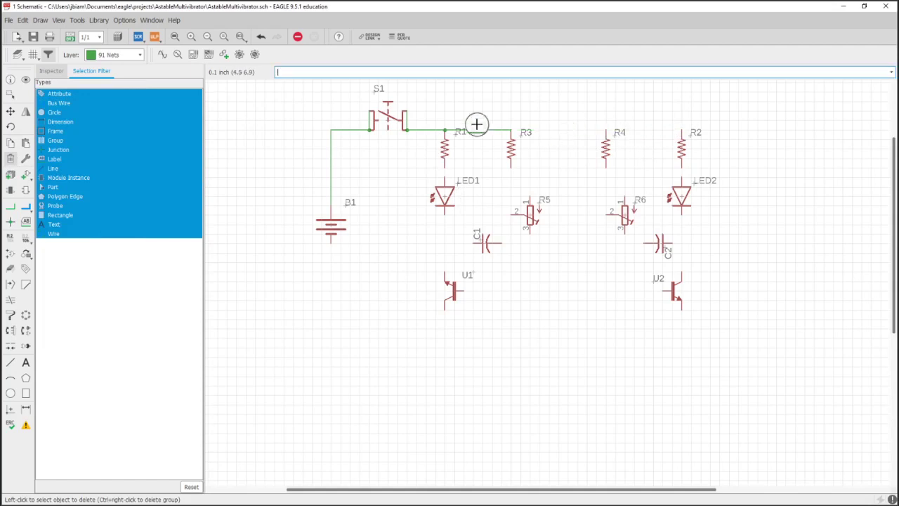
{"action": "left_click", "coordinate": [474, 129]}
{"action": "left_click", "coordinate": [426, 131]}
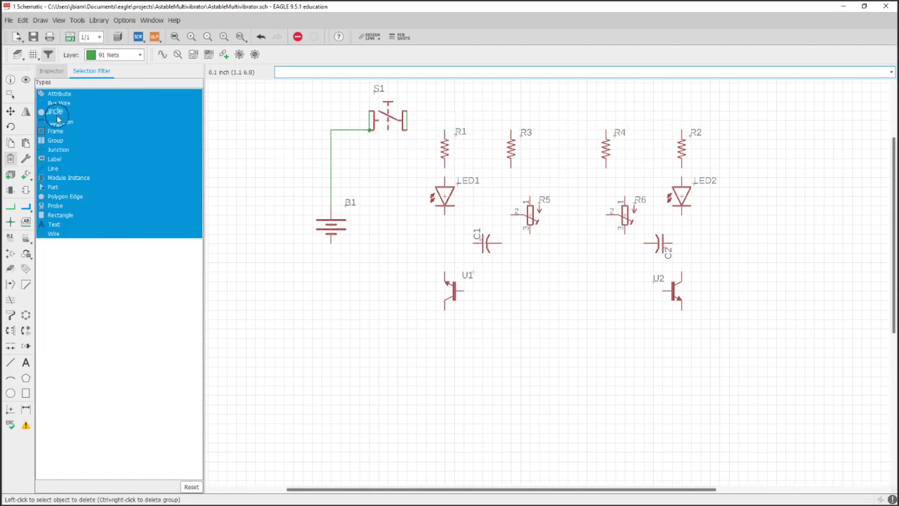
- Group the resistors, LEDs, capacitors and transistors and drag them slightly down and right
{"action": "left_click", "coordinate": [12, 96]}
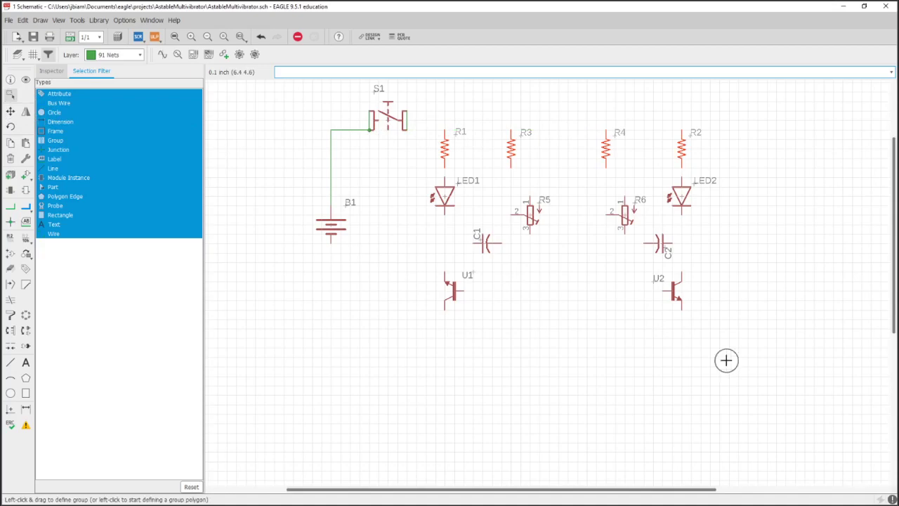
{"action": "left_click_drag", "start_coordinate": [761, 377], "coordinate": [422, 112]}
{"action": "left_click", "coordinate": [10, 113]}
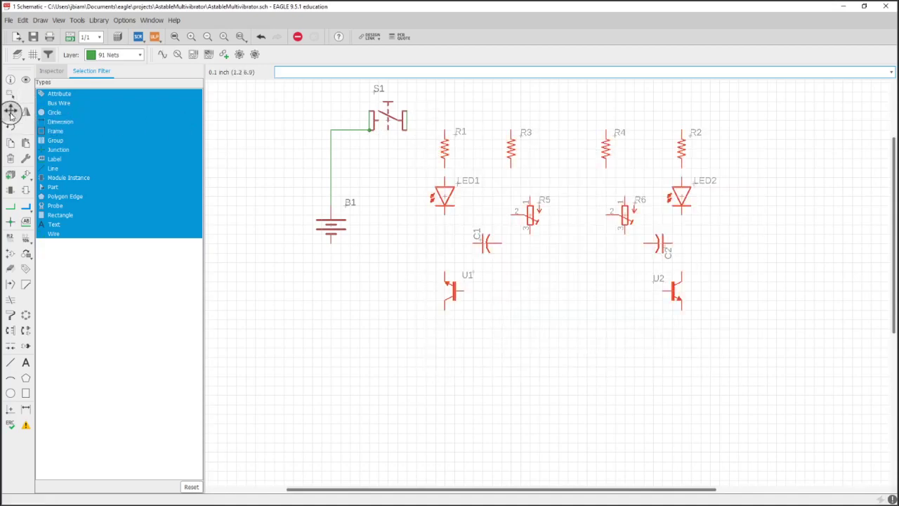
{"action": "right_click", "coordinate": [571, 185], "text": "ctrl"}
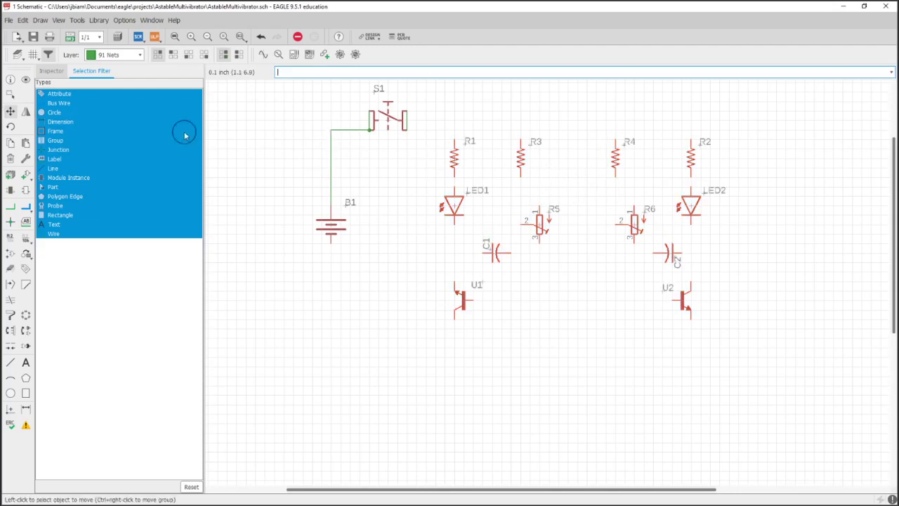
- Redraw the supply rail from S1's right pin to the tops of R1, R3, R4 and R2
{"action": "left_click", "coordinate": [11, 209]}
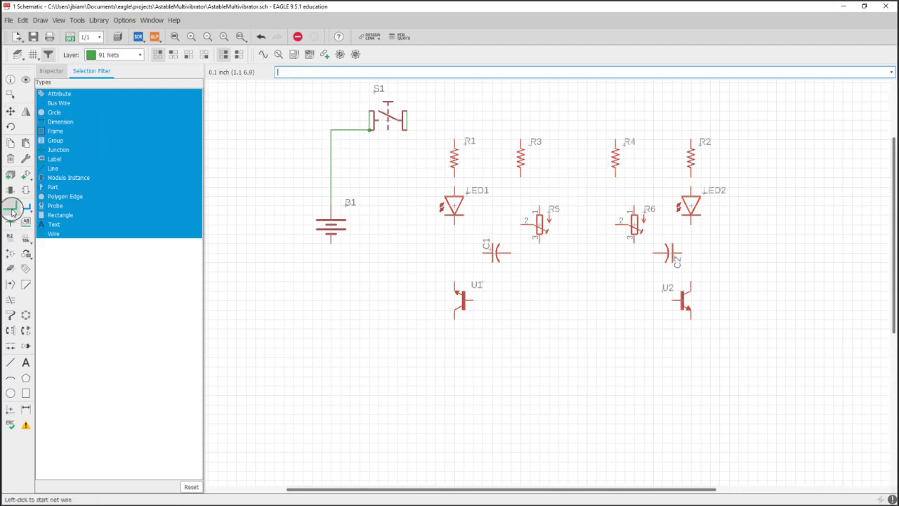
{"action": "left_click", "coordinate": [410, 129]}
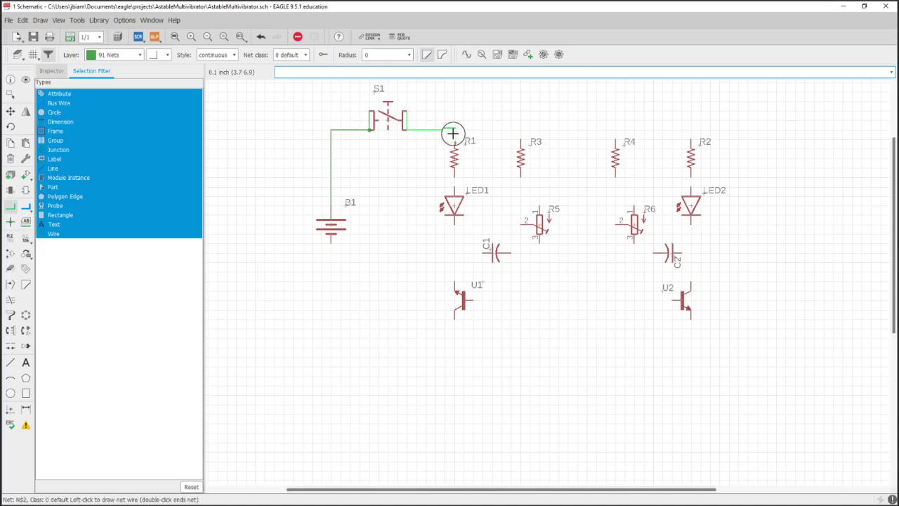
{"action": "left_click", "coordinate": [453, 138]}
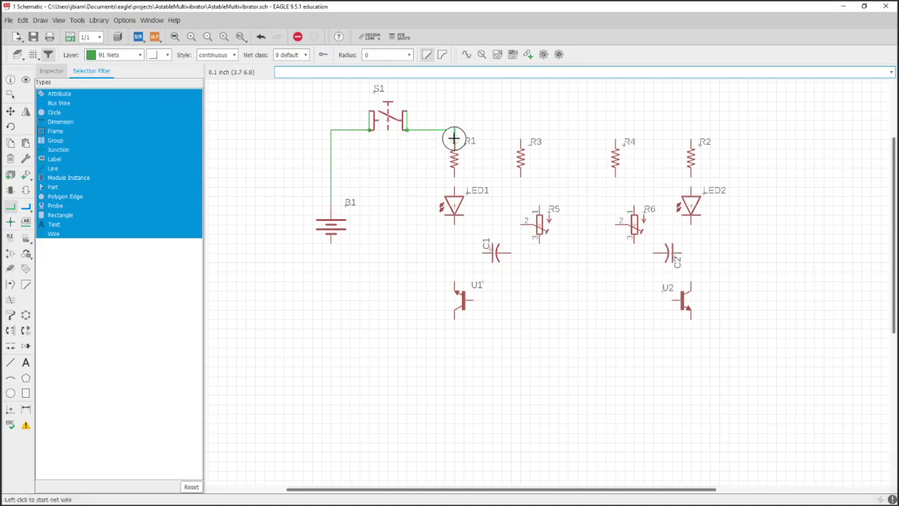
{"action": "left_click", "coordinate": [520, 139]}
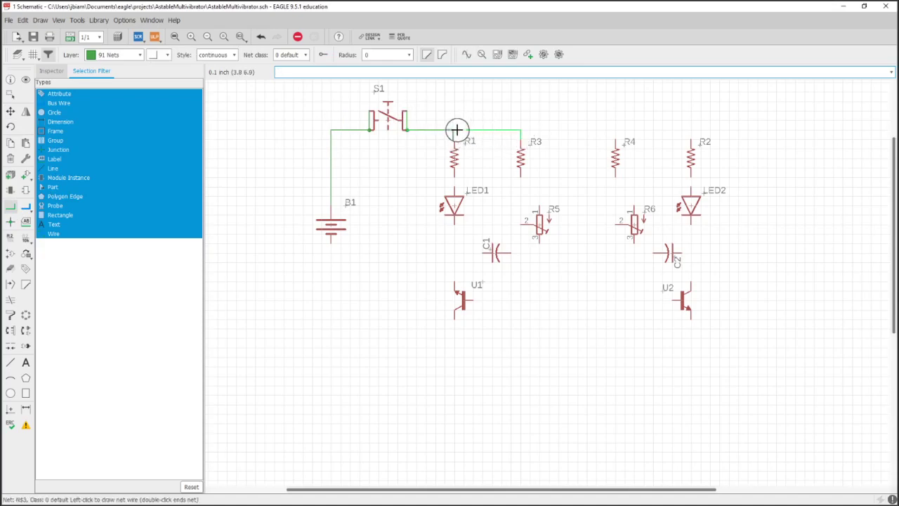
{"action": "left_click", "coordinate": [457, 130]}
{"action": "left_click", "coordinate": [614, 140]}
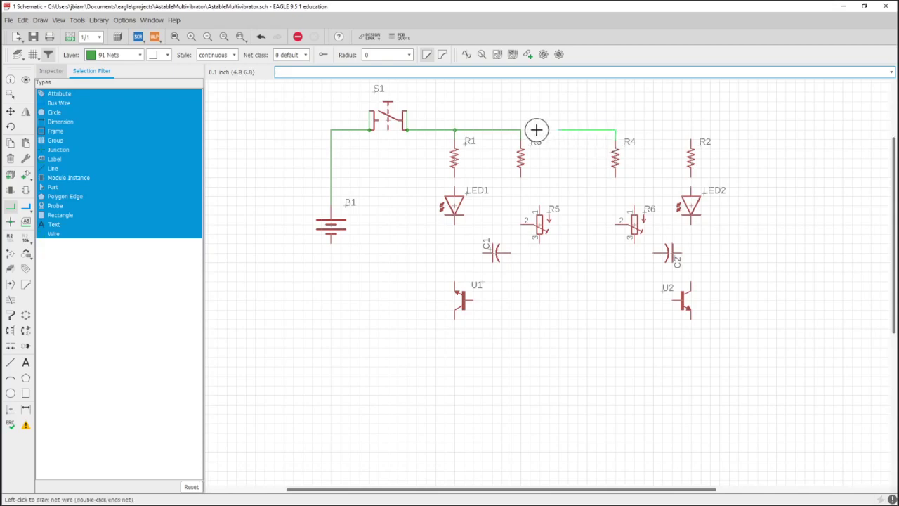
{"action": "left_click", "coordinate": [522, 130]}
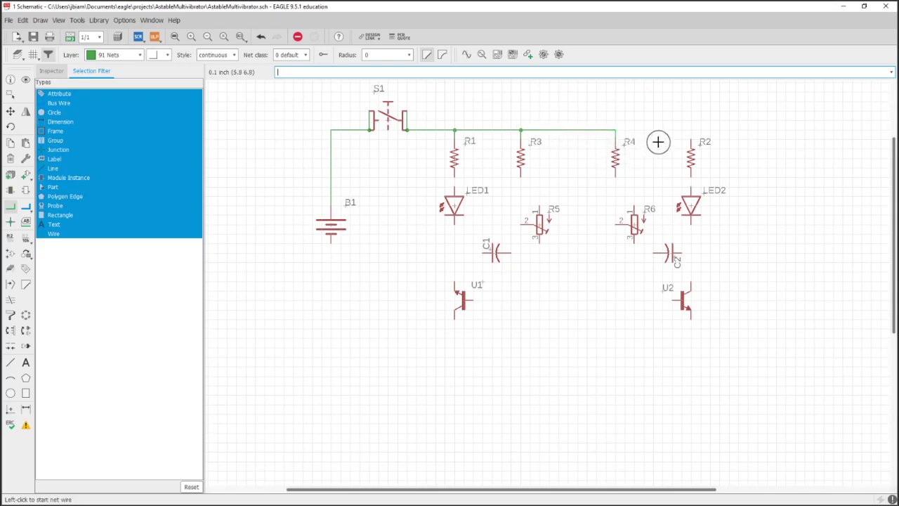
{"action": "left_click", "coordinate": [691, 140]}
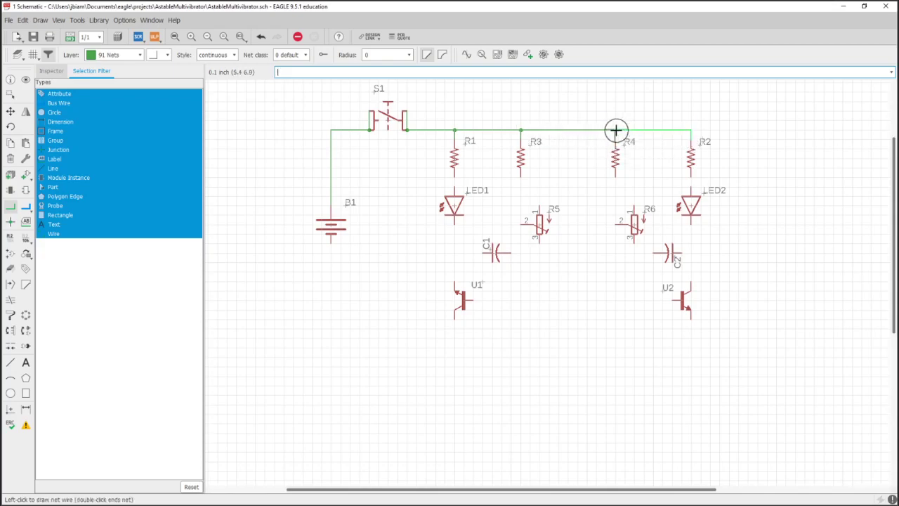
{"action": "left_click", "coordinate": [615, 129]}
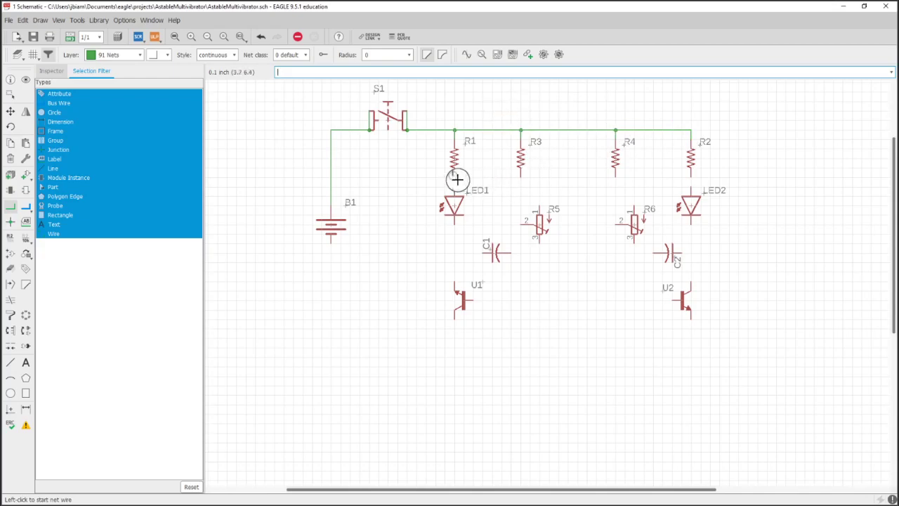
- Wire R3 down to R5, R4 down to R6, and R2 through LED2 to R6's bottom
{"action": "left_click", "coordinate": [521, 176]}
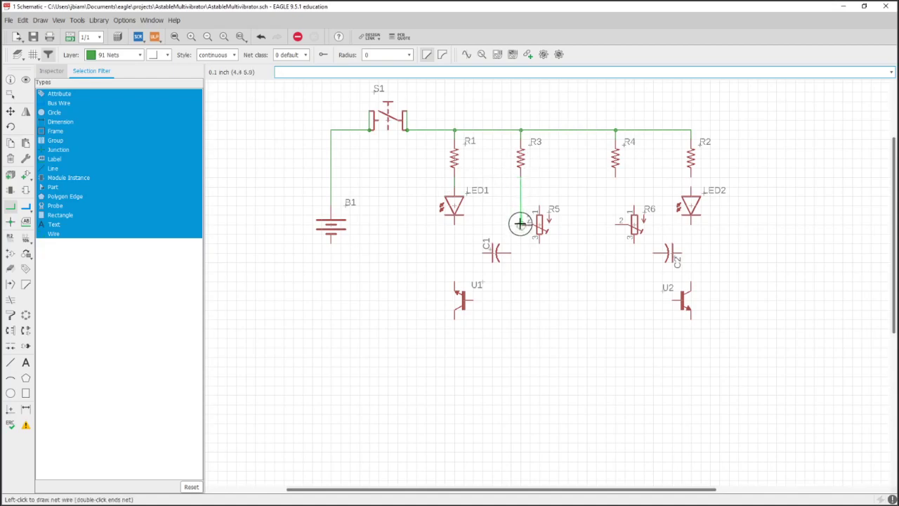
{"action": "left_click", "coordinate": [520, 223]}
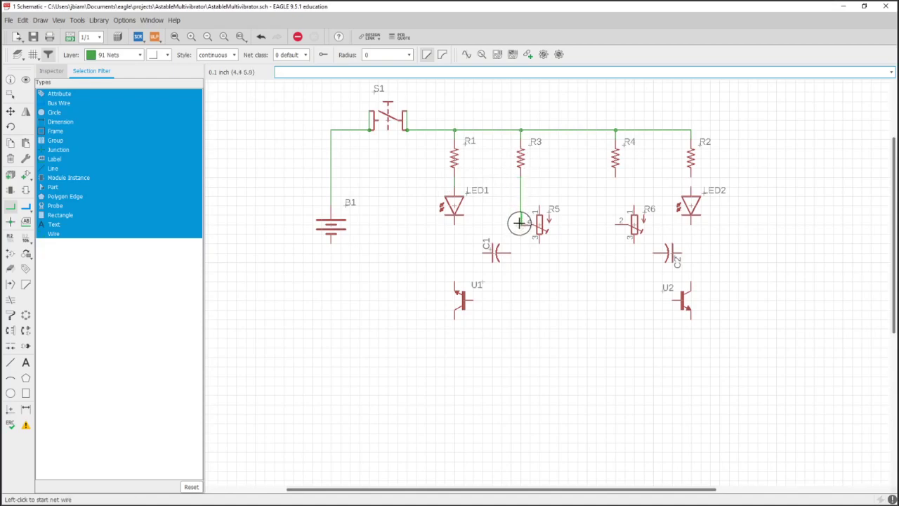
{"action": "left_click", "coordinate": [615, 175]}
{"action": "left_click", "coordinate": [618, 223]}
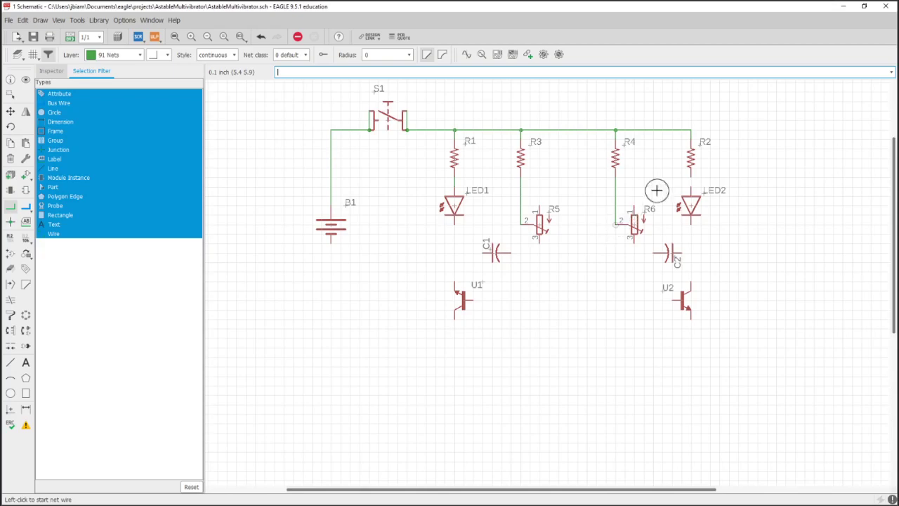
{"action": "left_click", "coordinate": [688, 173]}
{"action": "left_click", "coordinate": [690, 198]}
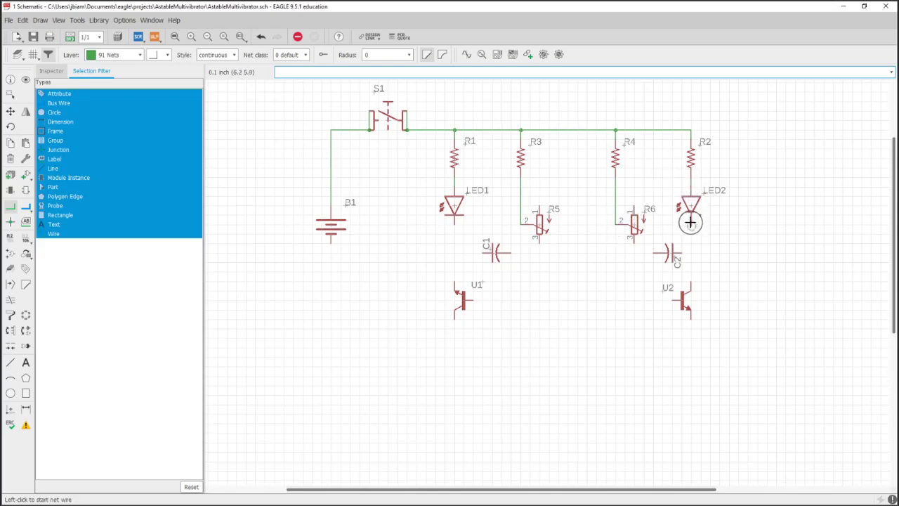
{"action": "left_click", "coordinate": [690, 222]}
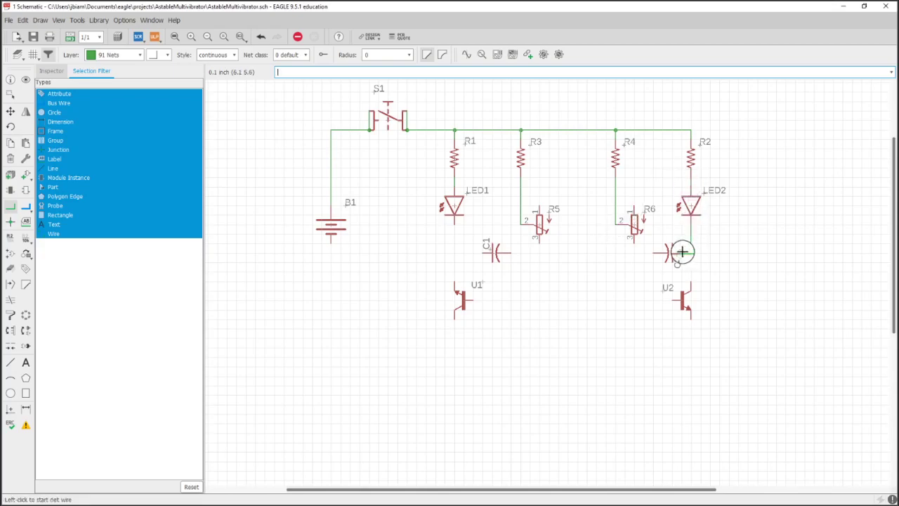
{"action": "left_click", "coordinate": [633, 245]}
- Connect R5's bottom to C1, and C1's left pin up to LED1
{"action": "left_click", "coordinate": [541, 244]}
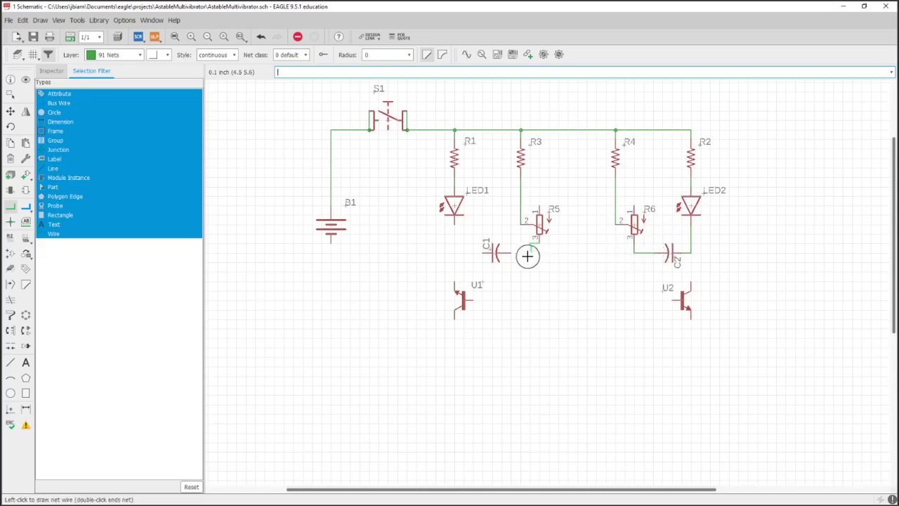
{"action": "left_click", "coordinate": [501, 252]}
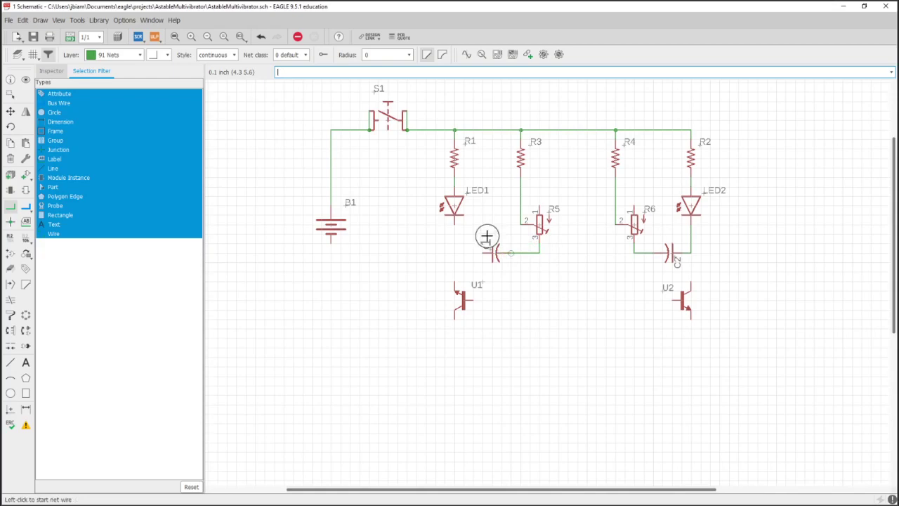
{"action": "left_click", "coordinate": [483, 251]}
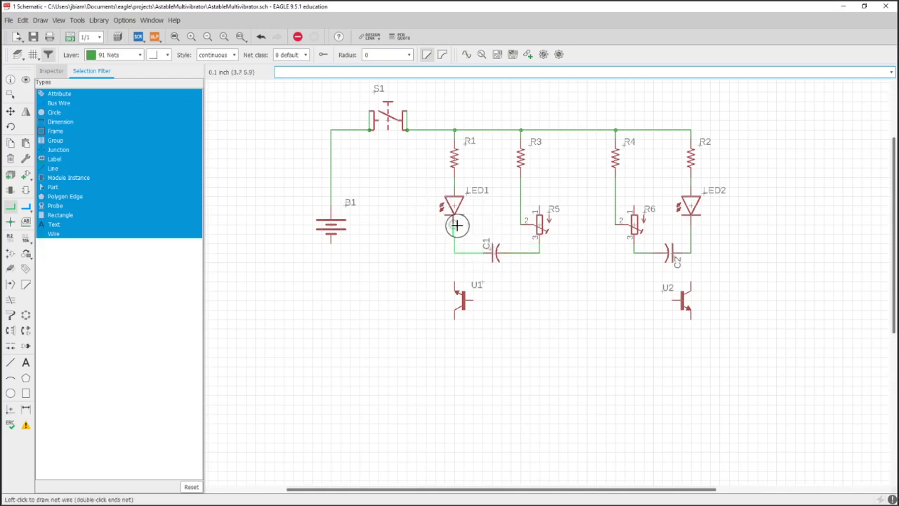
{"action": "left_click", "coordinate": [456, 225]}
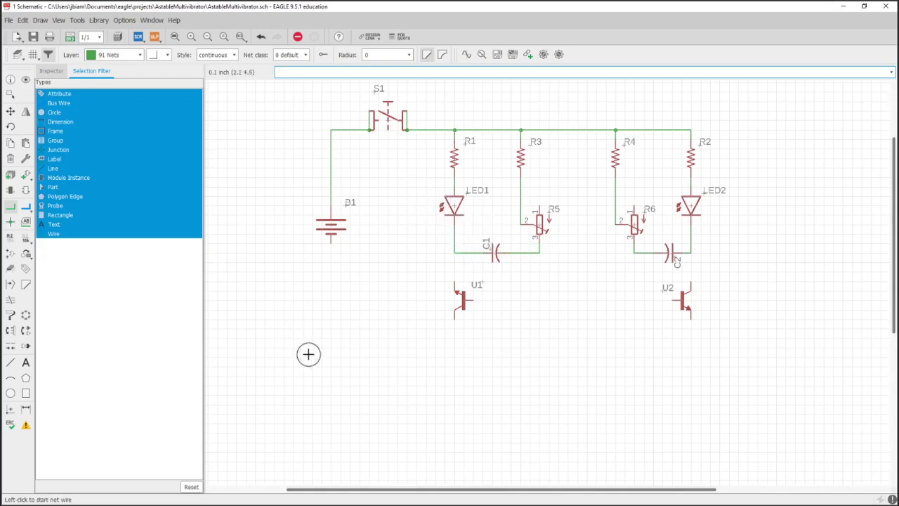
- Check the reference circuit image, moving its window to the left
{"action": "key", "text": "alt+Tab"}
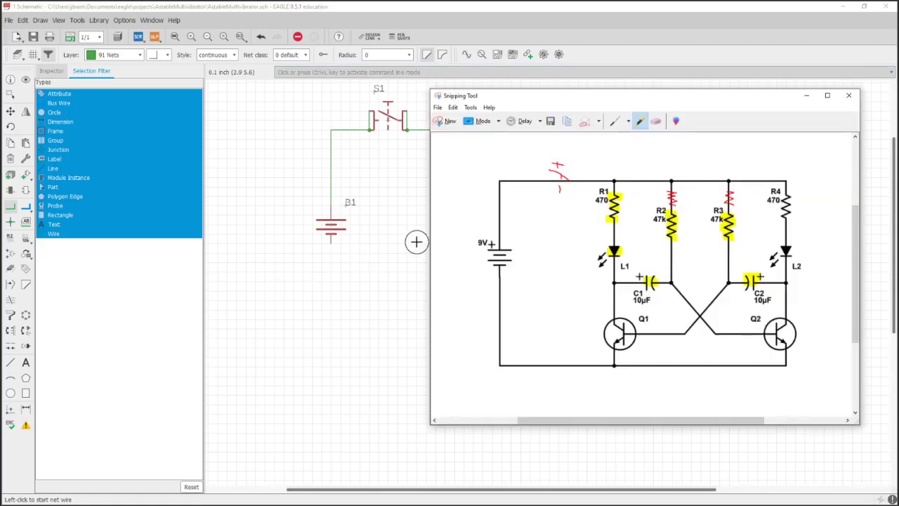
{"action": "left_click_drag", "start_coordinate": [602, 100], "coordinate": [122, 115]}
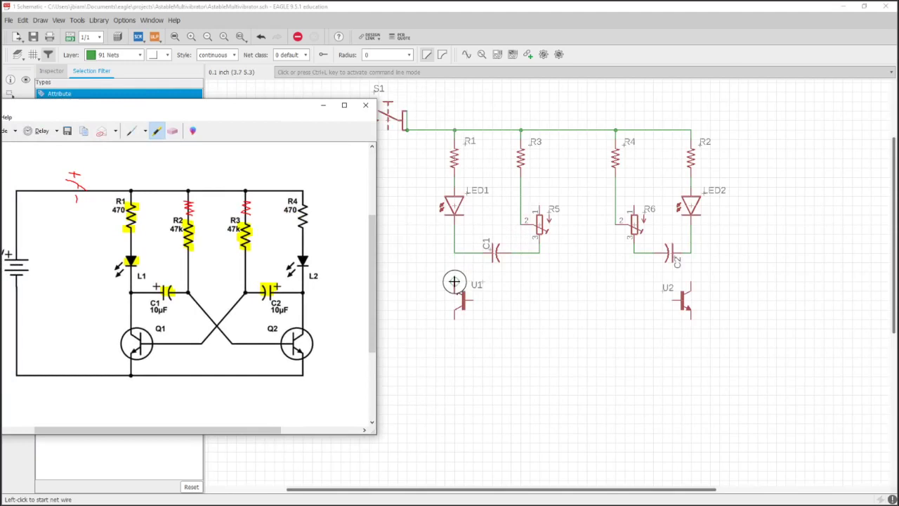
{"action": "left_click", "coordinate": [454, 282]}
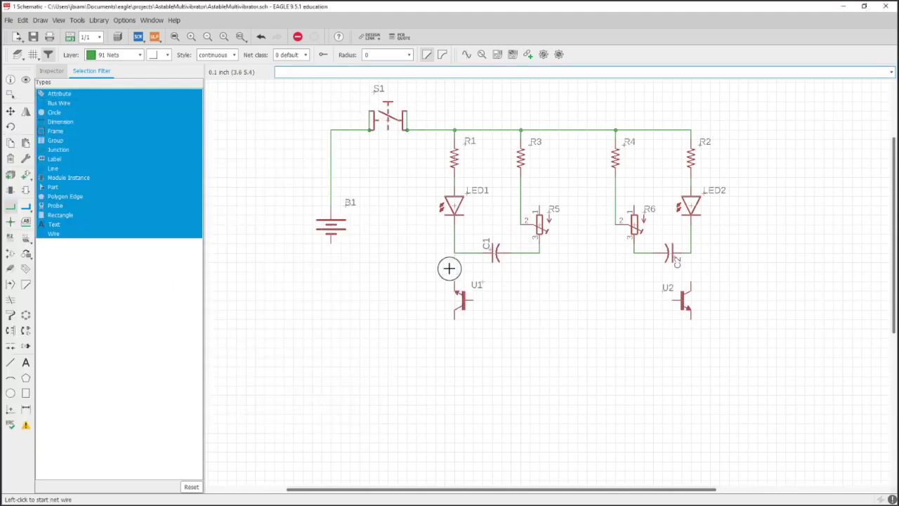
{"action": "left_click", "coordinate": [10, 93]}
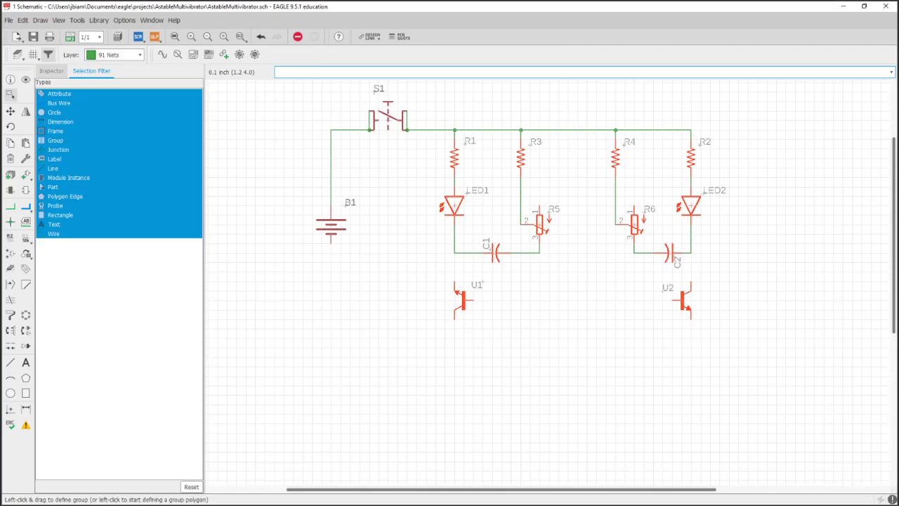
{"action": "key", "text": "alt+Tab"}
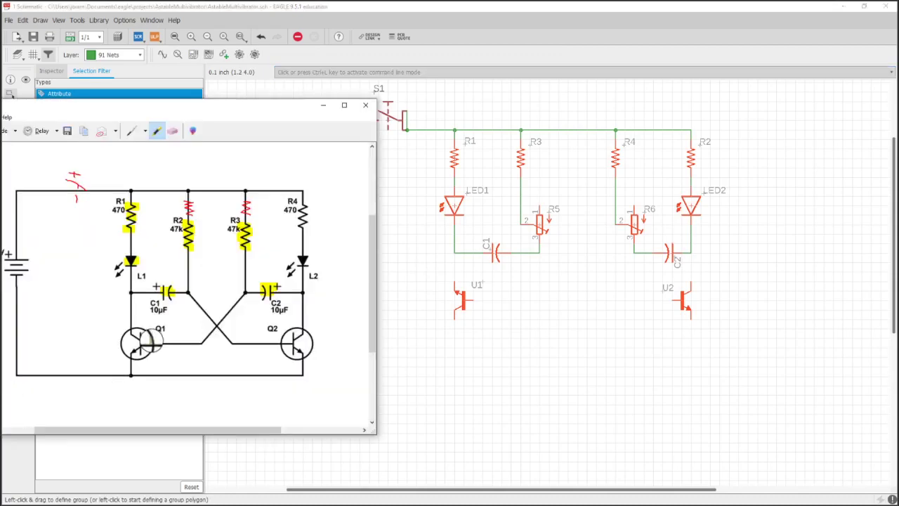
{"action": "left_click", "coordinate": [388, 7]}
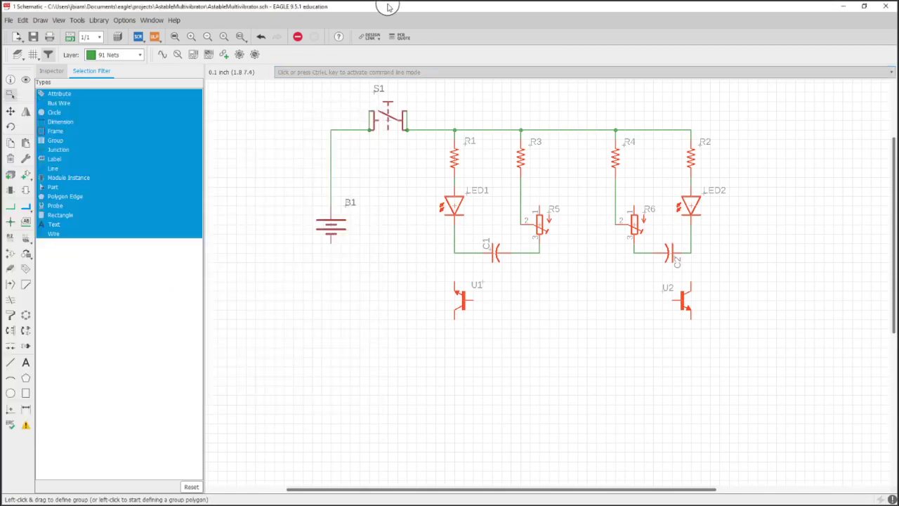
- Rotate transistor U1 three times by 90° and mirror it to match U2
{"action": "left_click", "coordinate": [10, 126]}
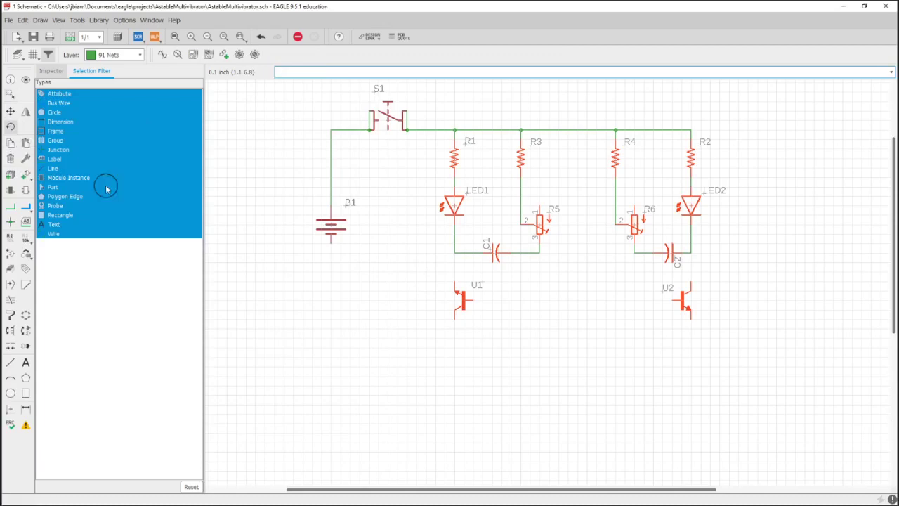
{"action": "left_click", "coordinate": [464, 301]}
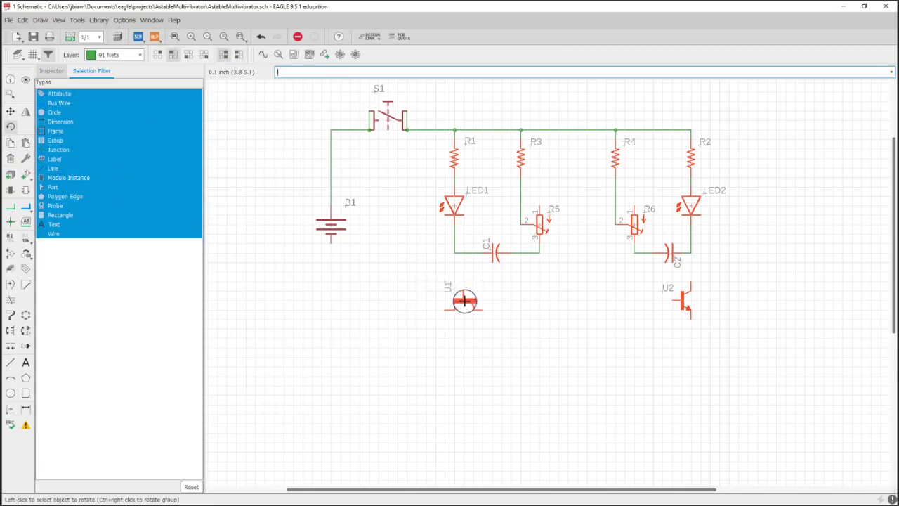
{"action": "left_click", "coordinate": [464, 300]}
{"action": "left_click", "coordinate": [465, 301]}
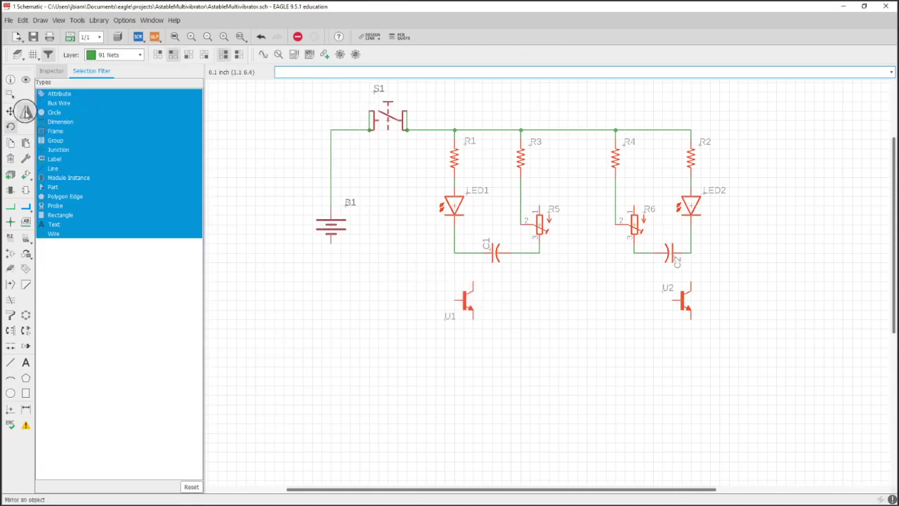
{"action": "left_click", "coordinate": [25, 111]}
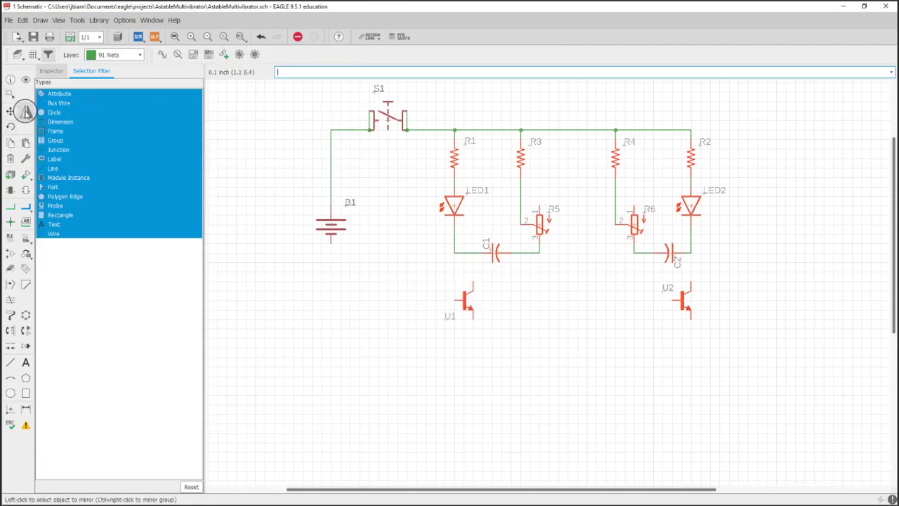
{"action": "left_click", "coordinate": [463, 301]}
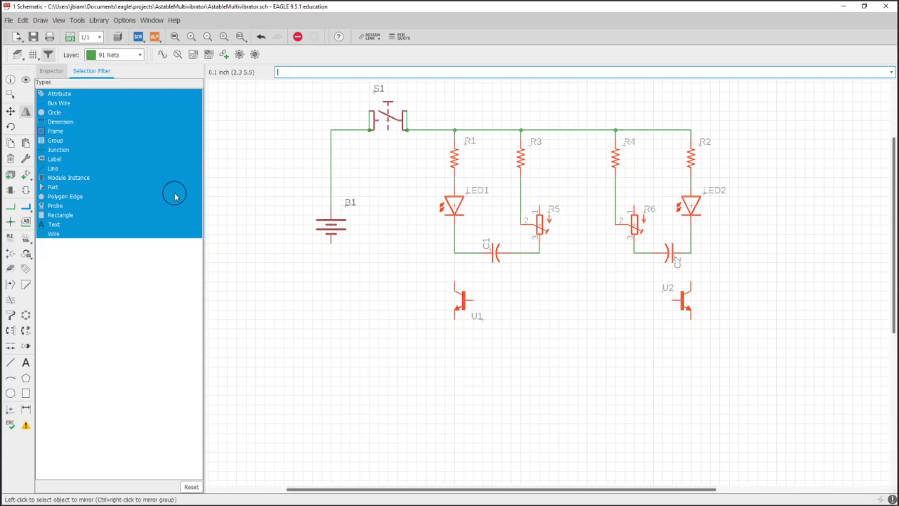
- Join U1's top pin to the C1 net and U2's collector to the C2 node
{"action": "left_click", "coordinate": [10, 207]}
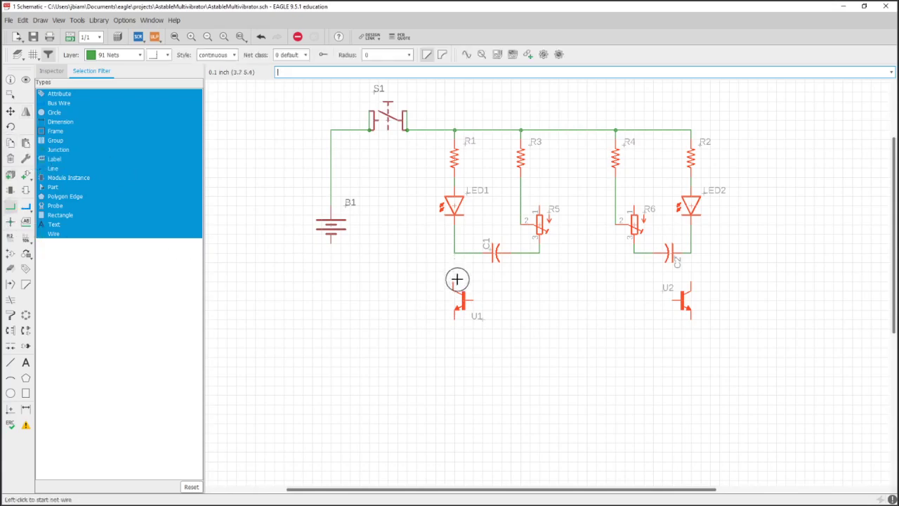
{"action": "left_click", "coordinate": [456, 280]}
{"action": "left_click", "coordinate": [454, 253]}
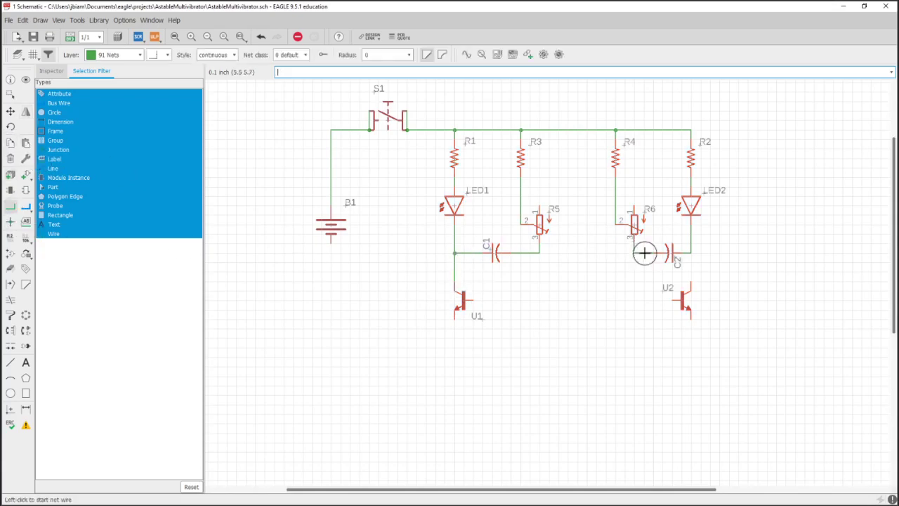
{"action": "left_click", "coordinate": [691, 280]}
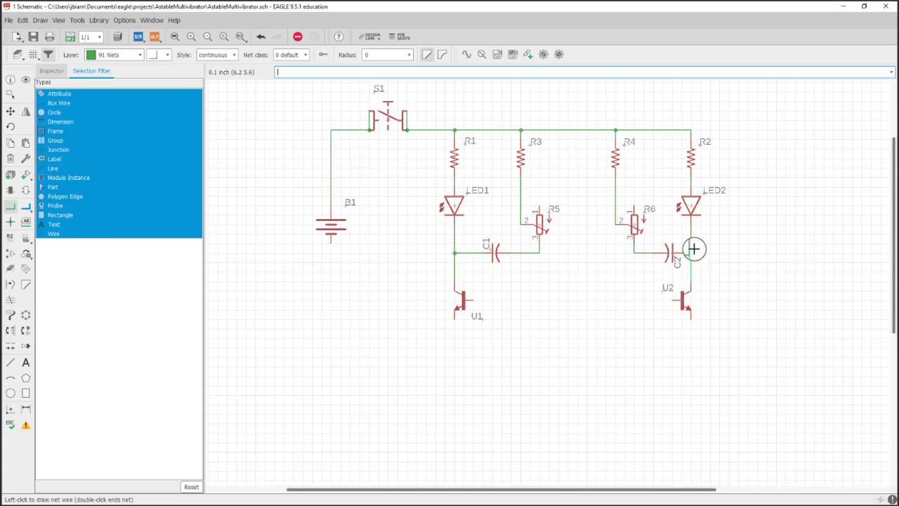
{"action": "left_click", "coordinate": [692, 251]}
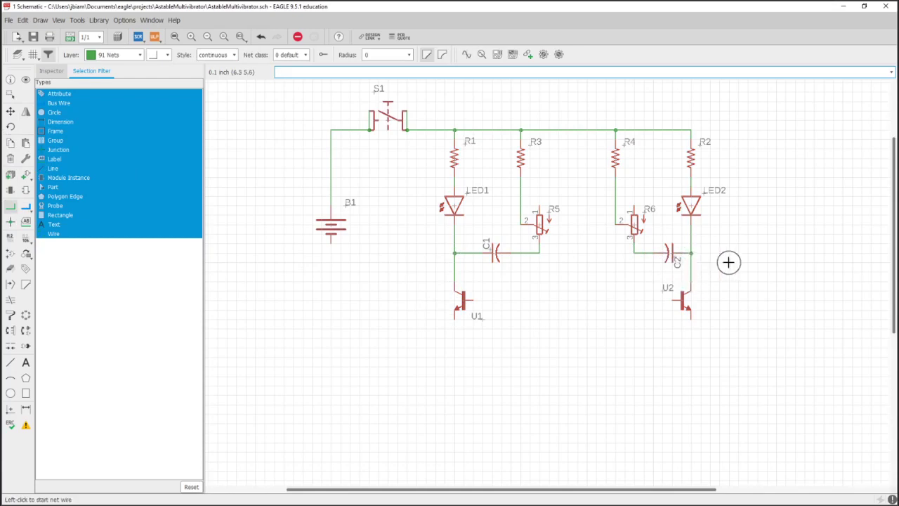
- Run a bottom line joining both emitters to B1's negative, then view the reference
{"action": "left_click", "coordinate": [455, 320]}
{"action": "left_click", "coordinate": [455, 336]}
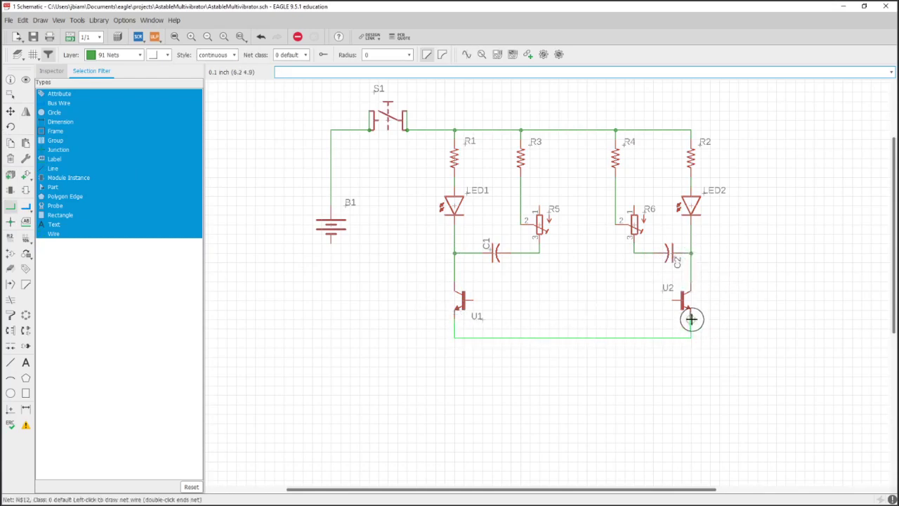
{"action": "left_click", "coordinate": [691, 319]}
{"action": "left_click", "coordinate": [330, 242]}
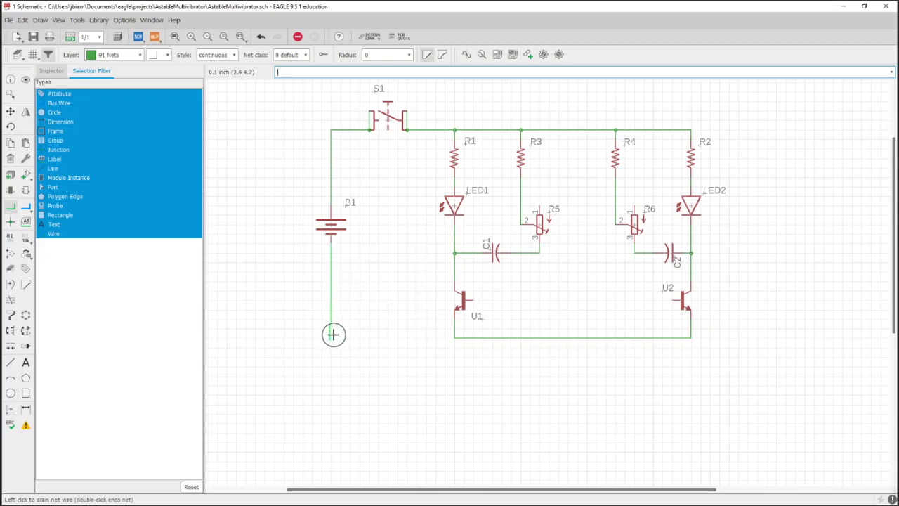
{"action": "left_click", "coordinate": [452, 337]}
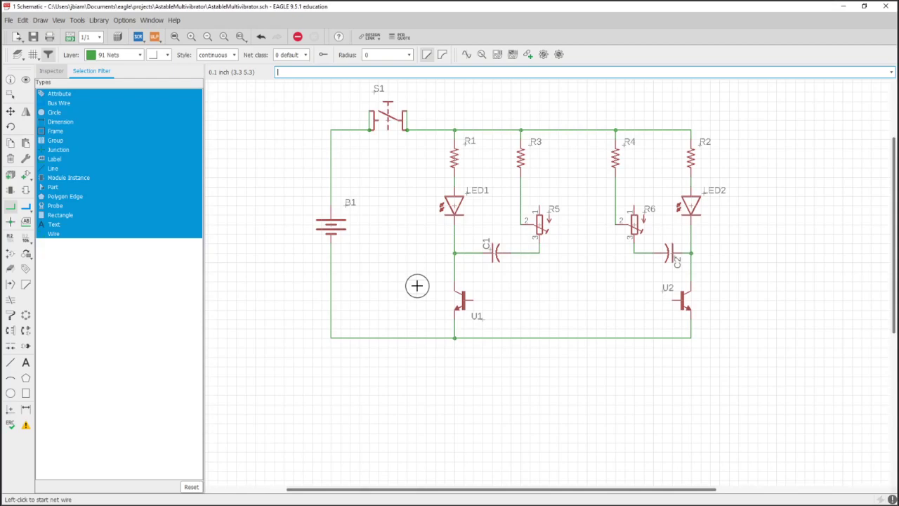
{"action": "key", "text": "alt+Tab"}
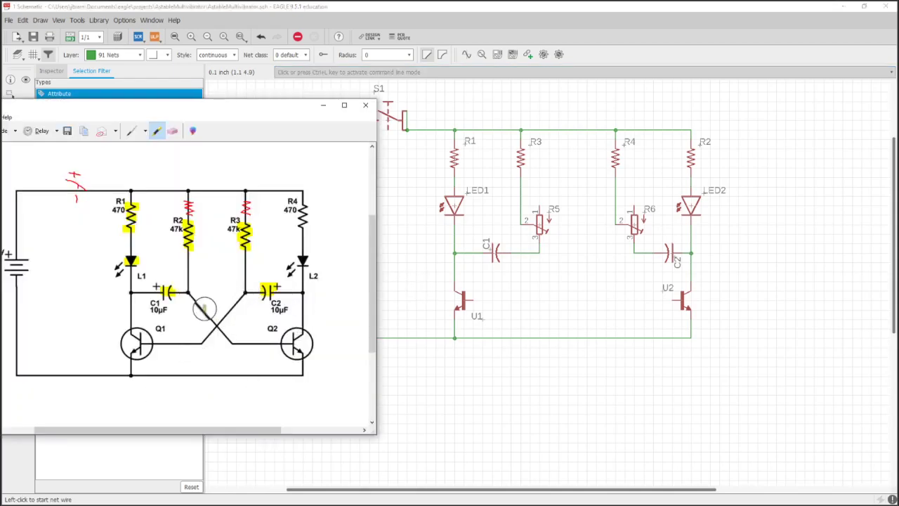
- With 45° wire bends, draw diagonals from U1's base to R6/C2 and U2's base to R5/C1
{"action": "left_click", "coordinate": [156, 55]}
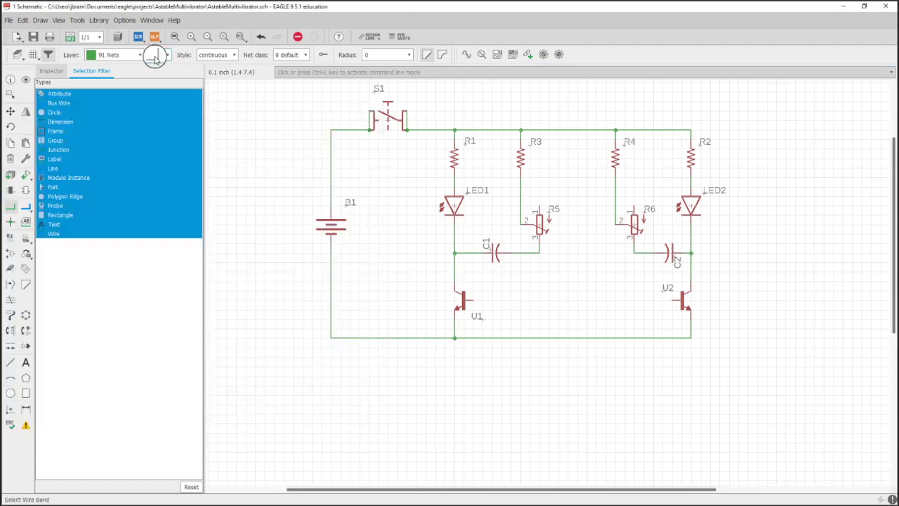
{"action": "left_click", "coordinate": [159, 55]}
{"action": "left_click", "coordinate": [161, 70]}
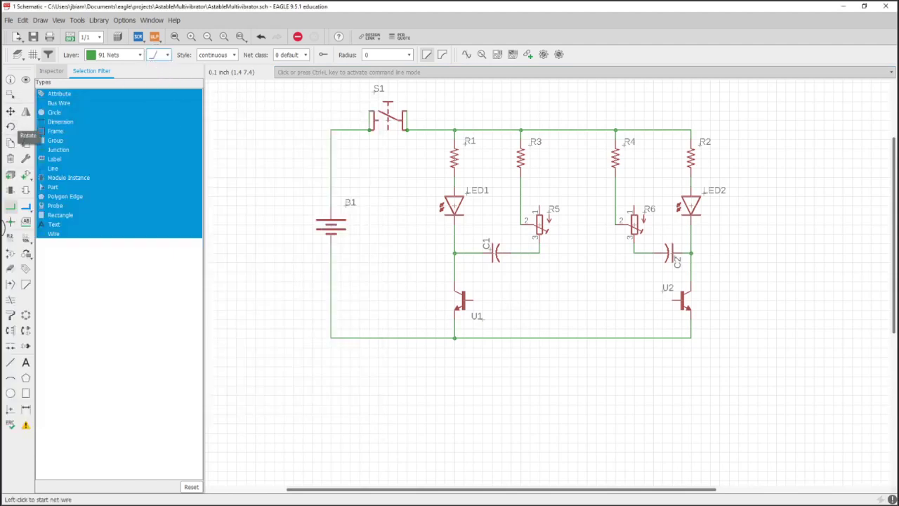
{"action": "left_click", "coordinate": [472, 299]}
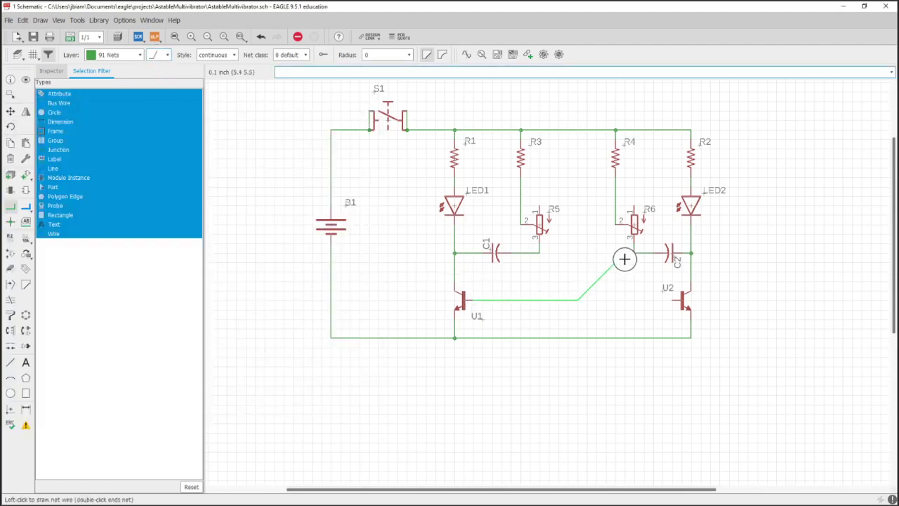
{"action": "left_click", "coordinate": [634, 253]}
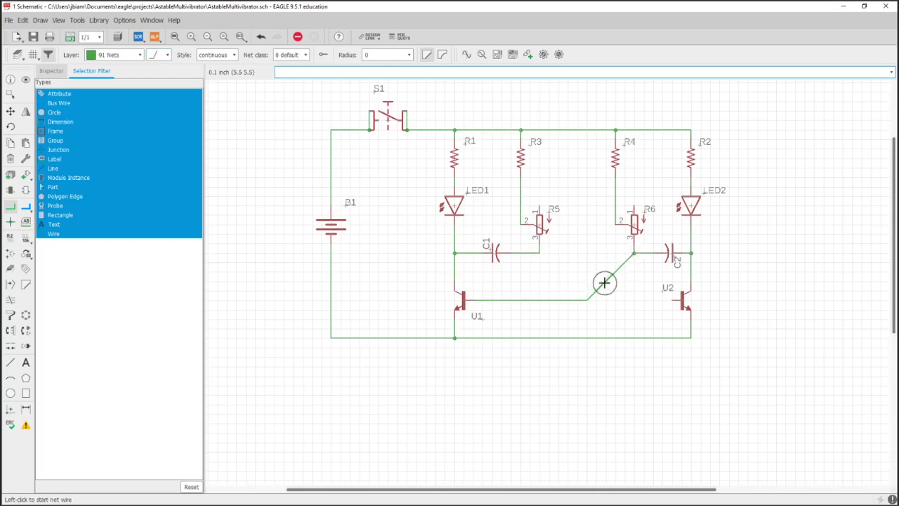
{"action": "left_click", "coordinate": [669, 300]}
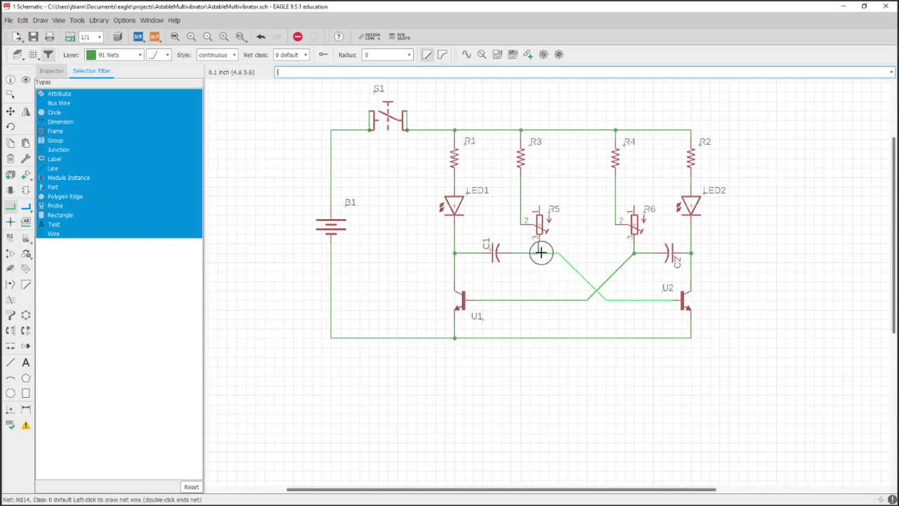
{"action": "left_click", "coordinate": [538, 250]}
- Fix the crossing: reshape and delete the misplaced diagonal, redraw R6/C2 to U1's base, merge segments
{"action": "left_click", "coordinate": [11, 111]}
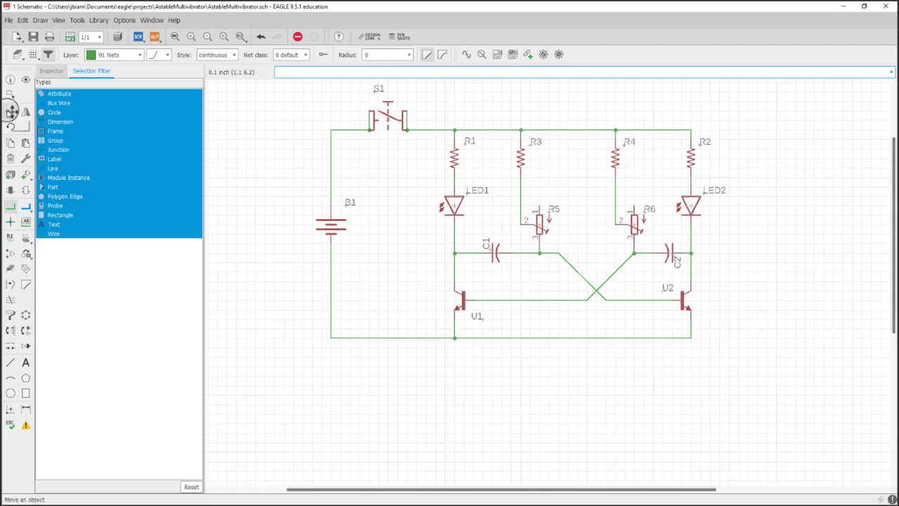
{"action": "left_click", "coordinate": [591, 296]}
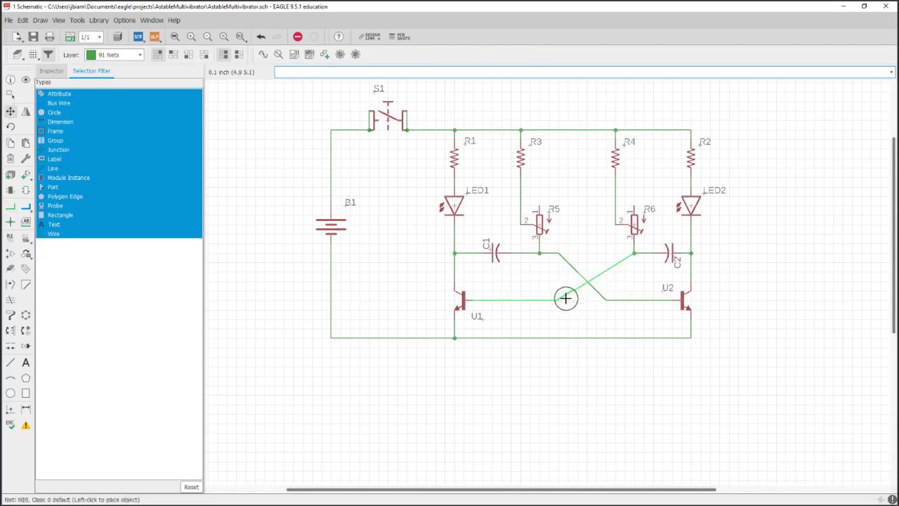
{"action": "left_click", "coordinate": [567, 299]}
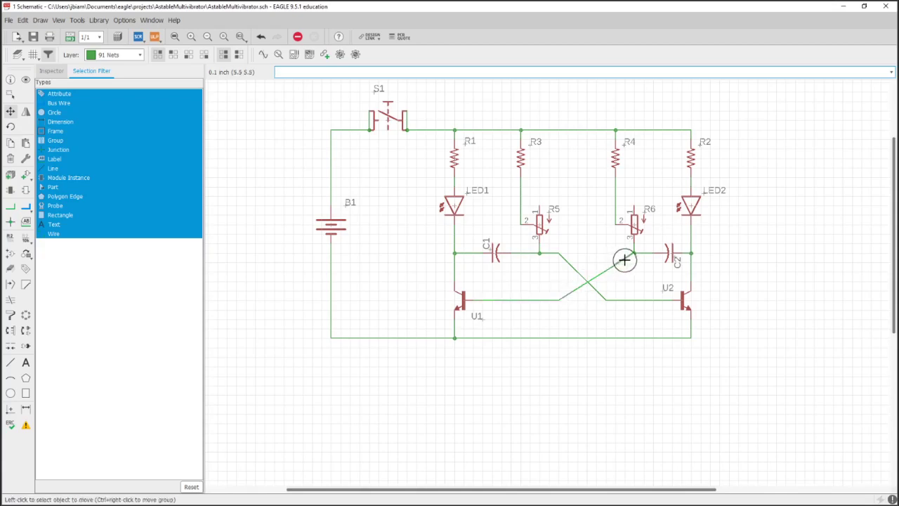
{"action": "left_click", "coordinate": [11, 159]}
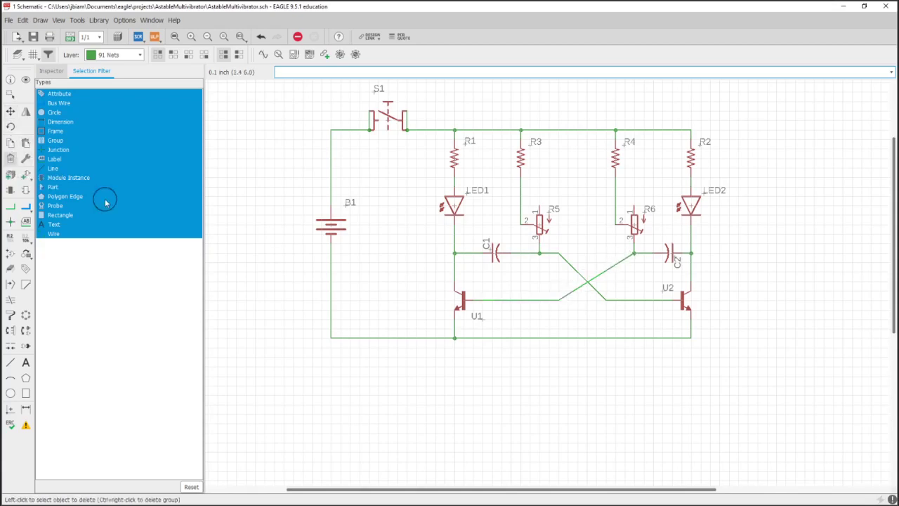
{"action": "left_click", "coordinate": [577, 287]}
{"action": "left_click", "coordinate": [10, 206]}
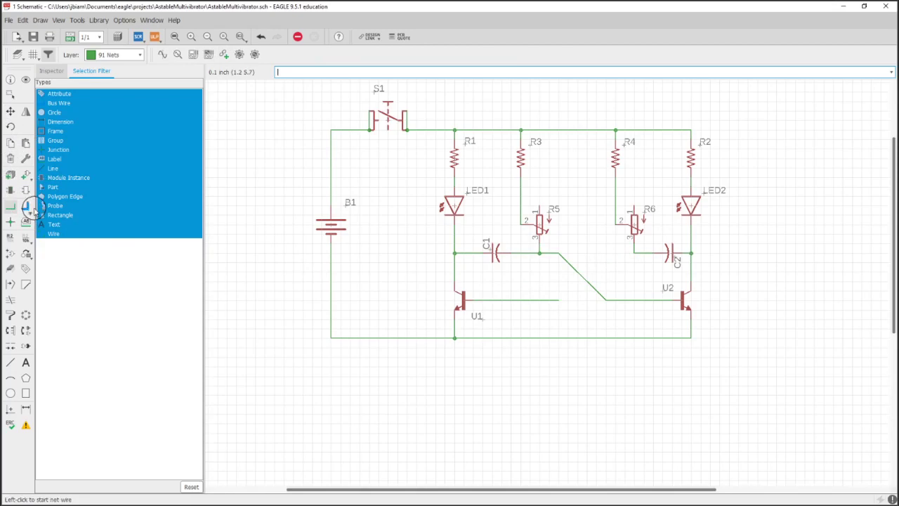
{"action": "left_click", "coordinate": [632, 254]}
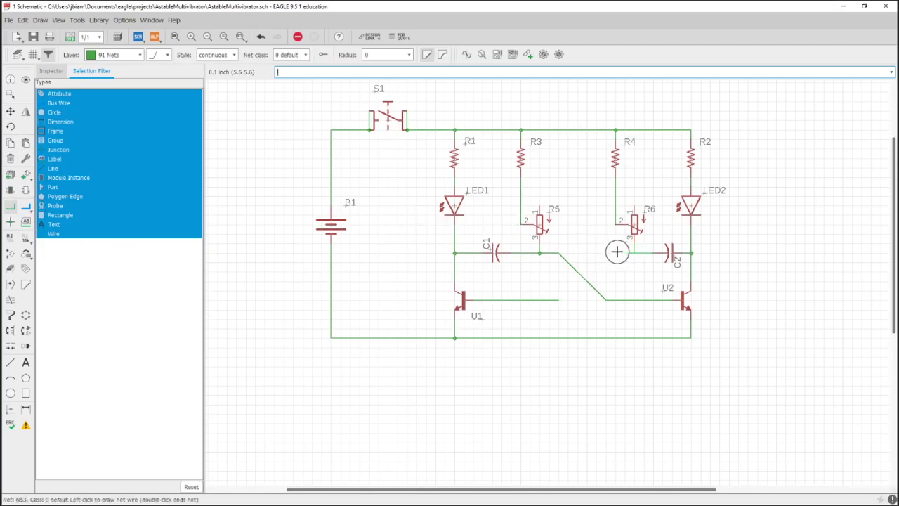
{"action": "left_click", "coordinate": [562, 300]}
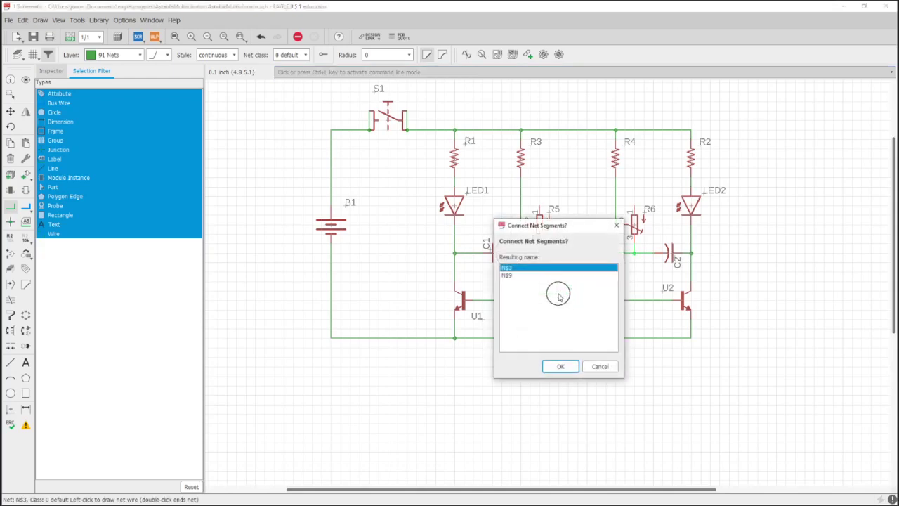
{"action": "left_click", "coordinate": [558, 366]}
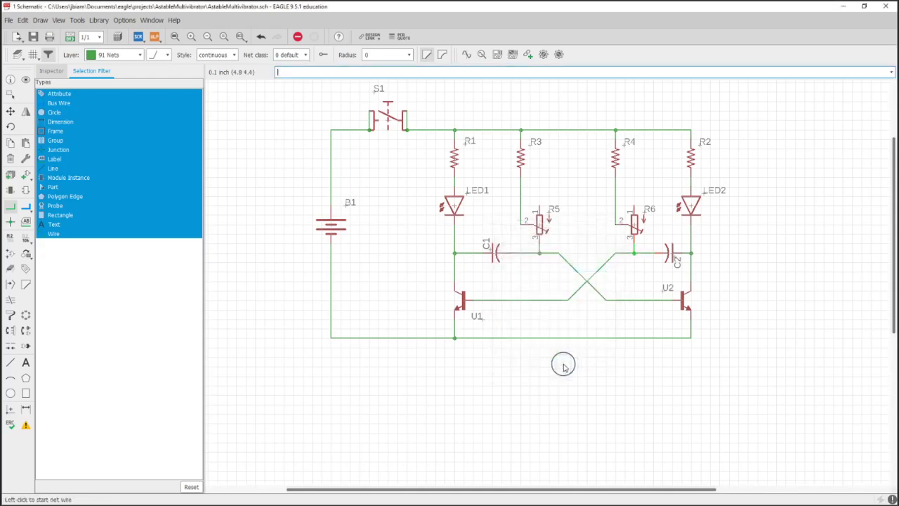
{"action": "middle_click_drag", "start_coordinate": [606, 365], "coordinate": [559, 362]}
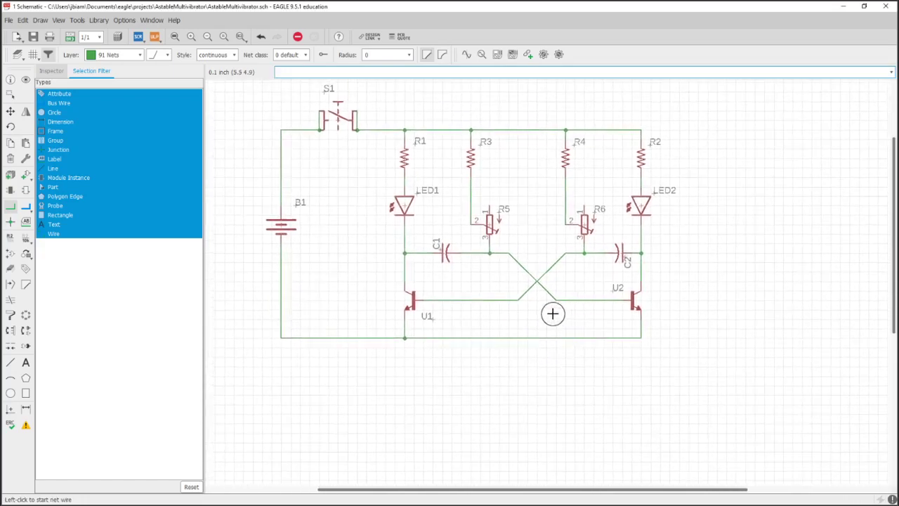
{"action": "scroll", "coordinate": [536, 287], "scroll_direction": "up", "scroll_amount": 5}
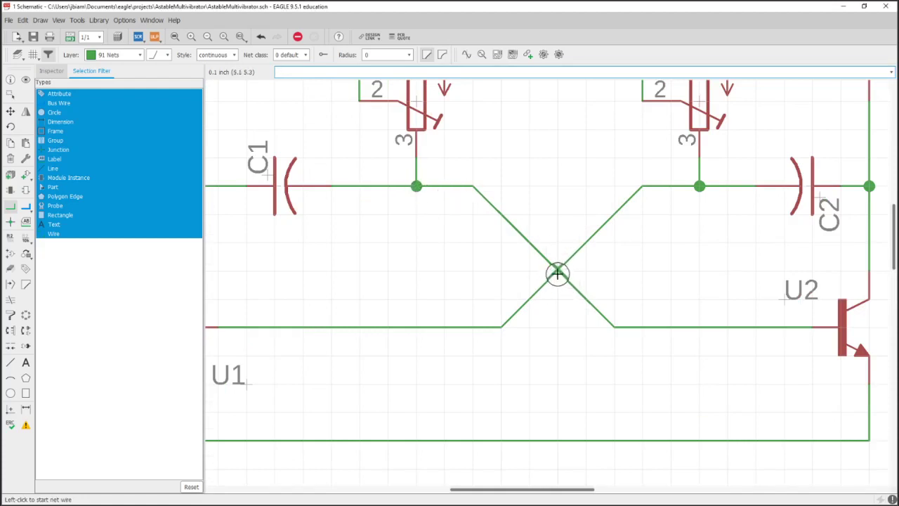
{"action": "scroll", "coordinate": [573, 277], "scroll_direction": "down", "scroll_amount": 2}
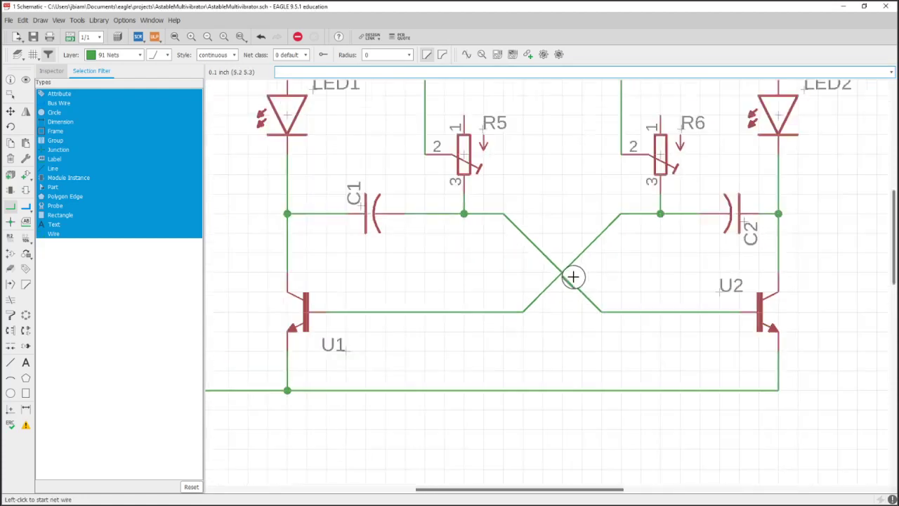
{"action": "scroll", "coordinate": [576, 277], "scroll_direction": "down", "scroll_amount": 3}
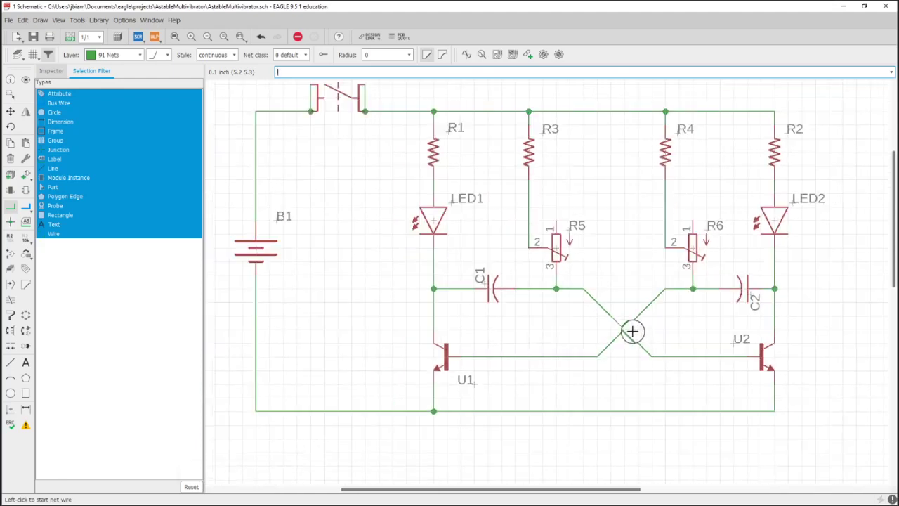
{"action": "scroll", "coordinate": [649, 331], "scroll_direction": "left", "scroll_amount": 1, "text": "shift"}
{"action": "scroll", "coordinate": [623, 309], "scroll_direction": "down", "scroll_amount": 2}
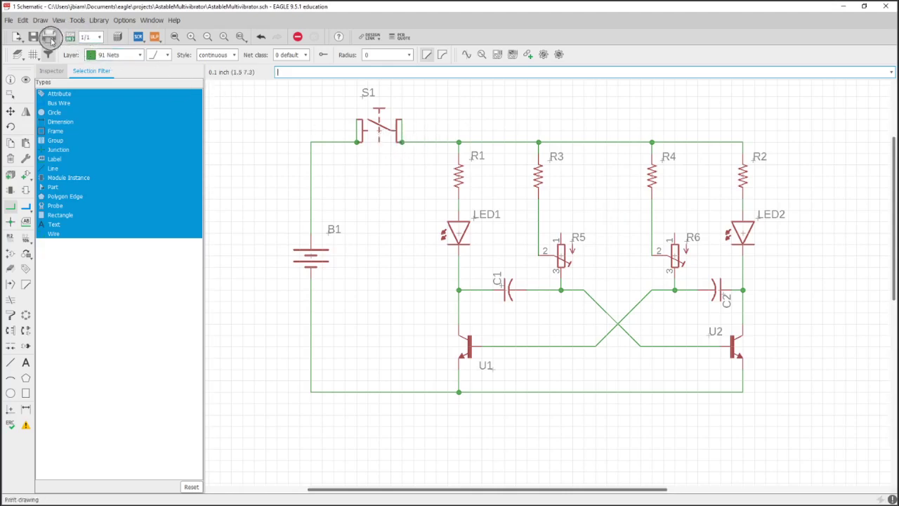
- Place C1's name label beside its capacitor on the fine grid, then pick up C2's label
{"action": "left_click", "coordinate": [11, 115]}
{"action": "left_click", "coordinate": [497, 282]}
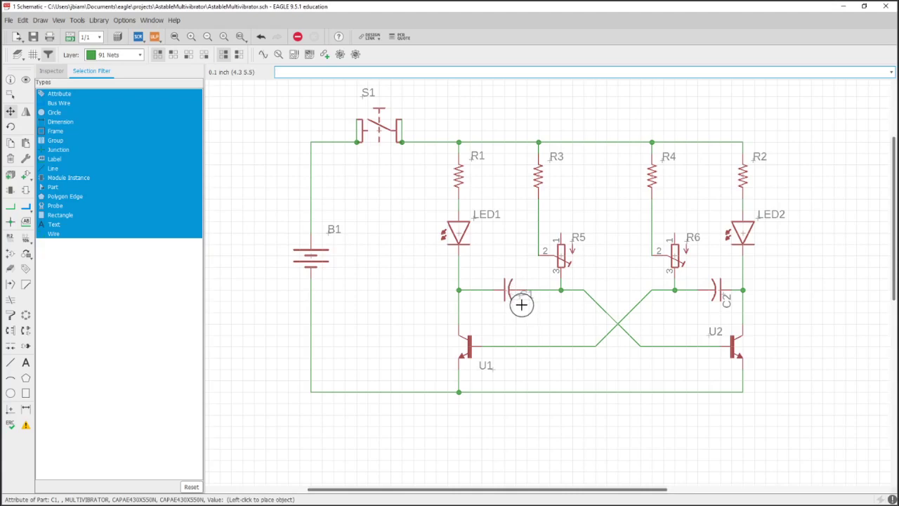
{"action": "key", "text": "alt"}
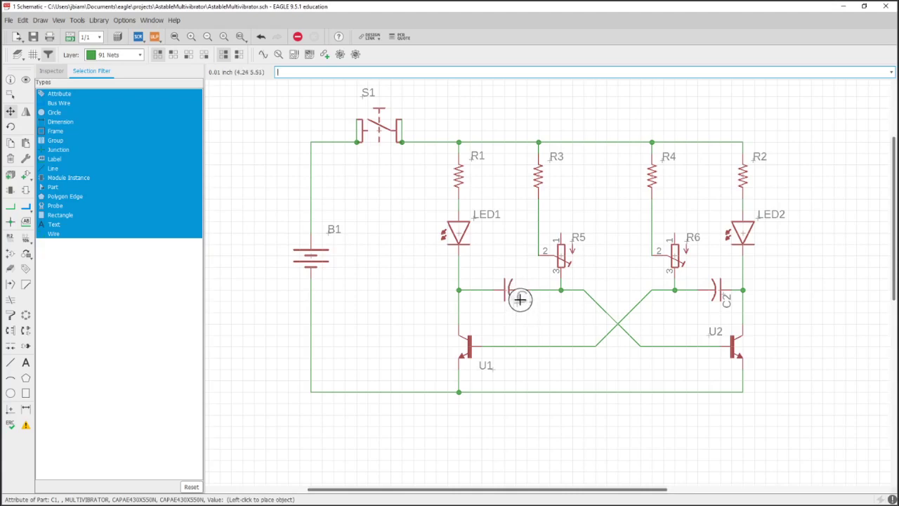
{"action": "left_click", "coordinate": [520, 299]}
{"action": "left_click", "coordinate": [725, 296]}
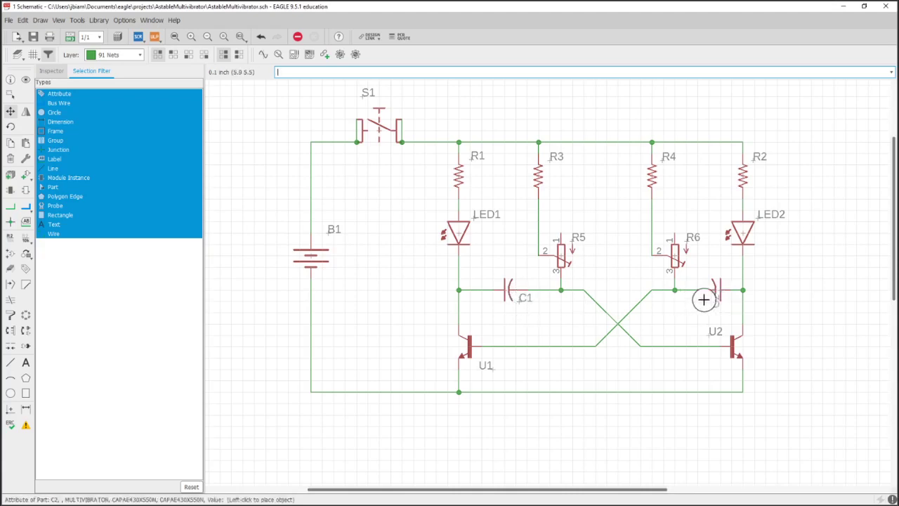
{"action": "key", "text": "alt"}
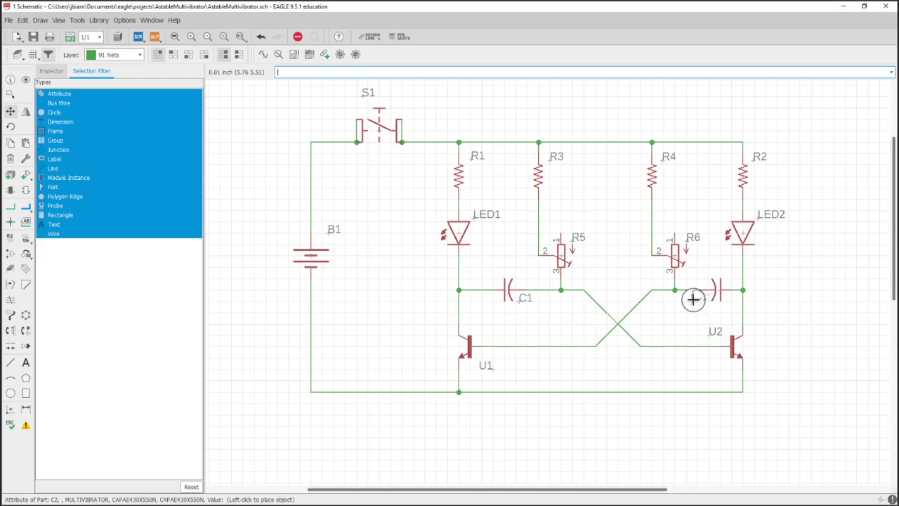